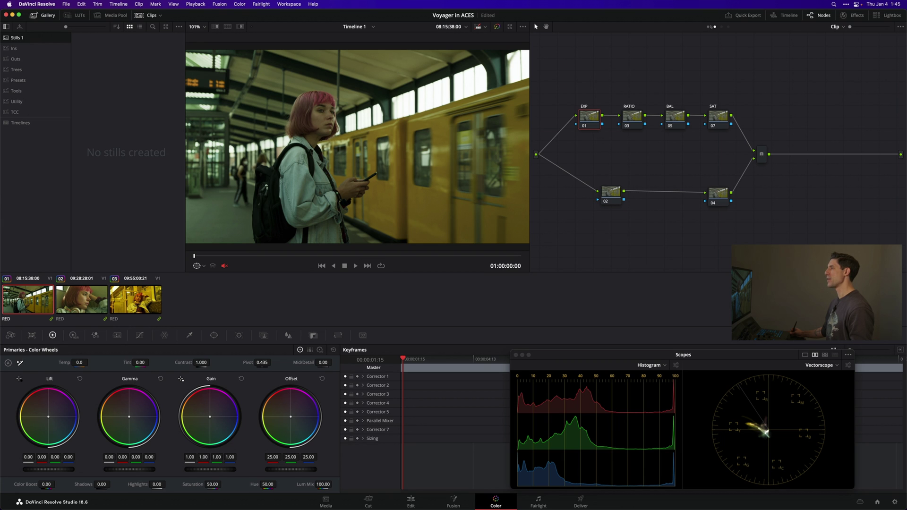
- Show the Group Pre-Clip node graph and the IN node's ACES Transform from RWG/Log3G10 to ACEScct
{"action": "left_click", "coordinate": [708, 27]}
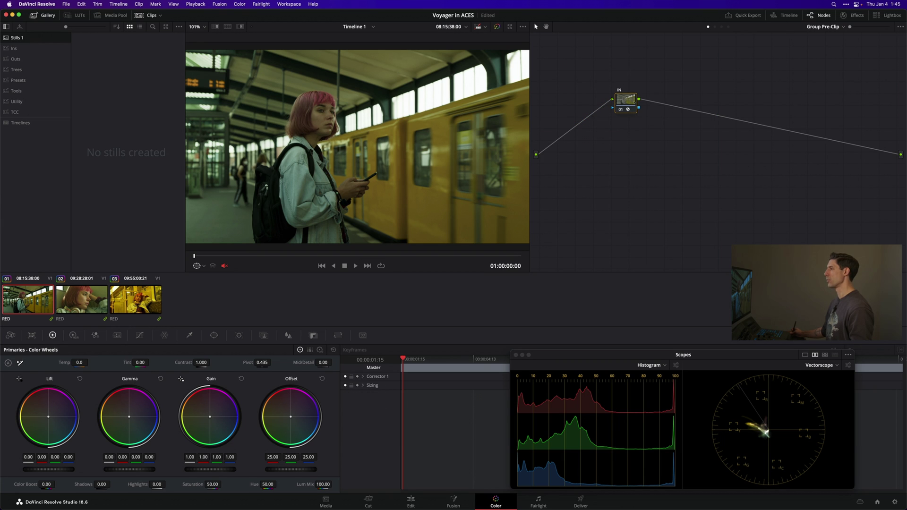
{"action": "left_click", "coordinate": [845, 15]}
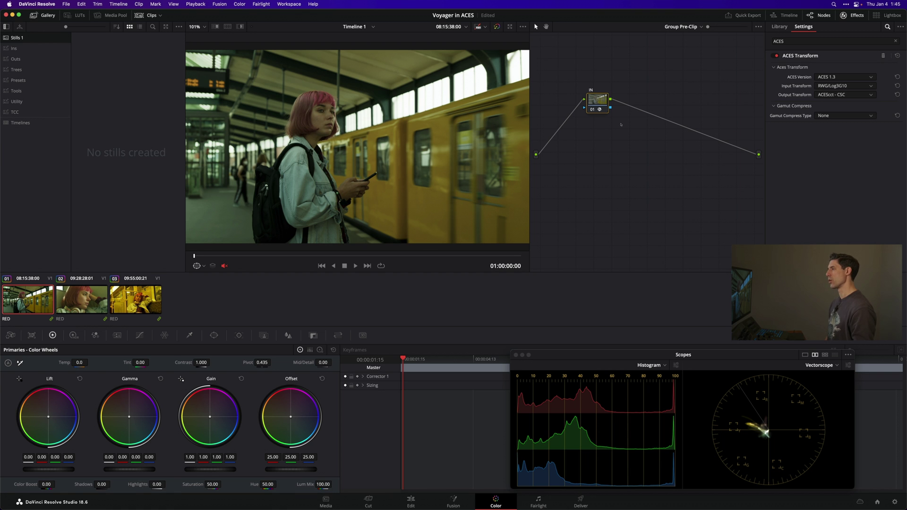
- In Project Settings > Camera Raw, set the RED decode bit depth to 16
{"action": "key", "text": "shift+9"}
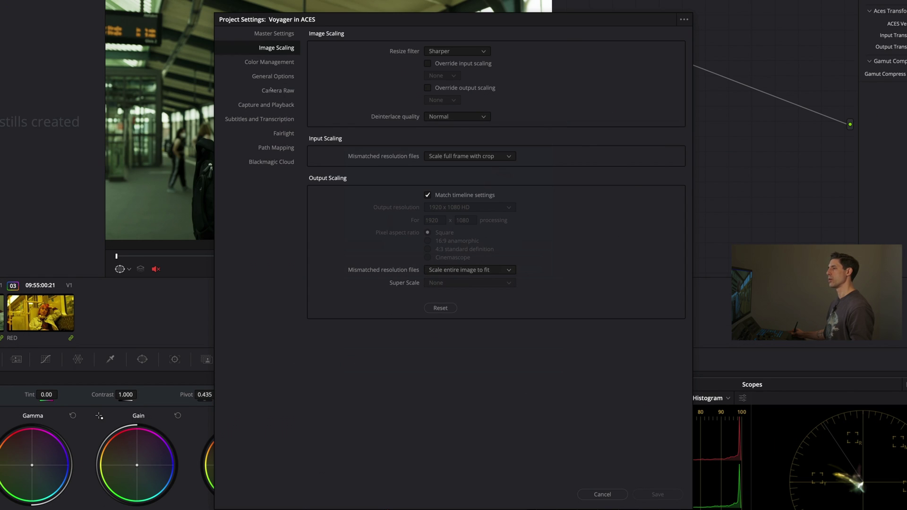
{"action": "left_click", "coordinate": [270, 90]}
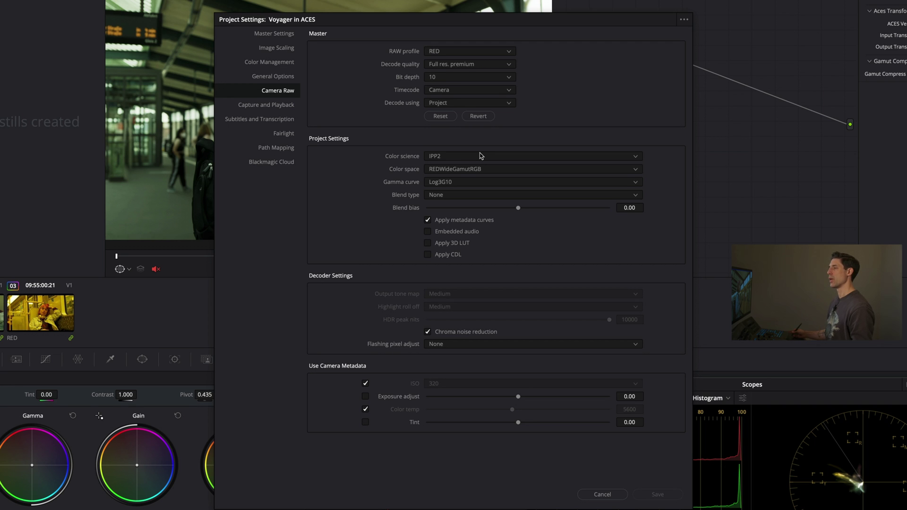
{"action": "left_click", "coordinate": [447, 75]}
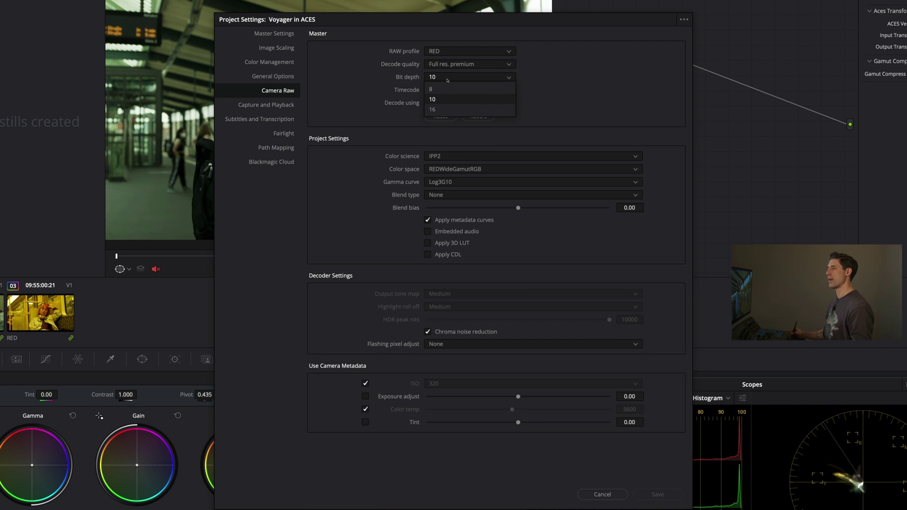
{"action": "left_click", "coordinate": [454, 110]}
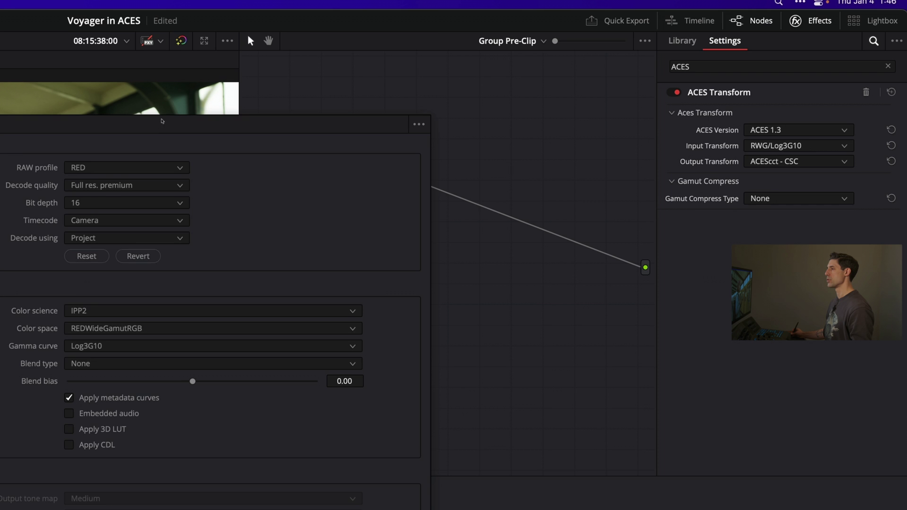
{"action": "left_click_drag", "start_coordinate": [70, 130], "coordinate": [0, 141]}
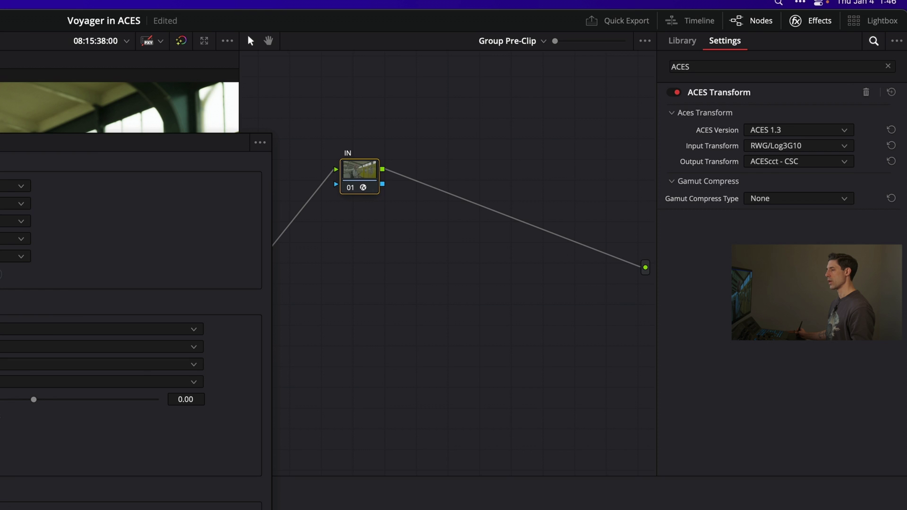
- Save the project settings and switch the node graph to the Timeline level
{"action": "left_click", "coordinate": [521, 449]}
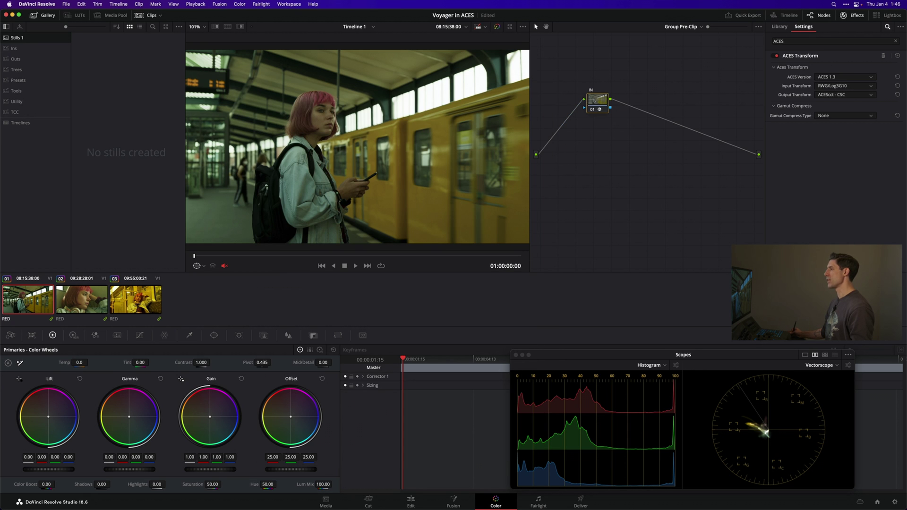
{"action": "left_click_drag", "start_coordinate": [596, 101], "coordinate": [598, 107]}
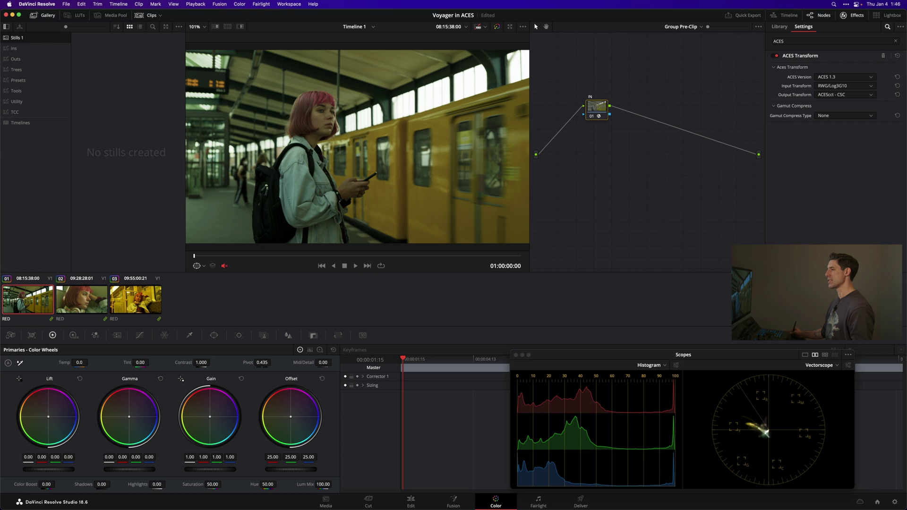
{"action": "left_click", "coordinate": [682, 26]}
{"action": "left_click", "coordinate": [684, 44]}
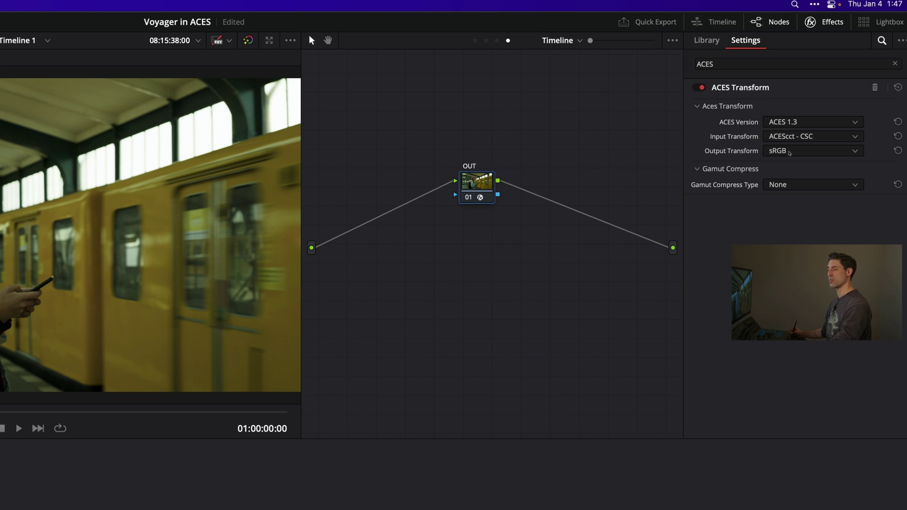
- Keep sRGB as the OUT node's ACES output transform from ACEScct
{"action": "left_click", "coordinate": [791, 151]}
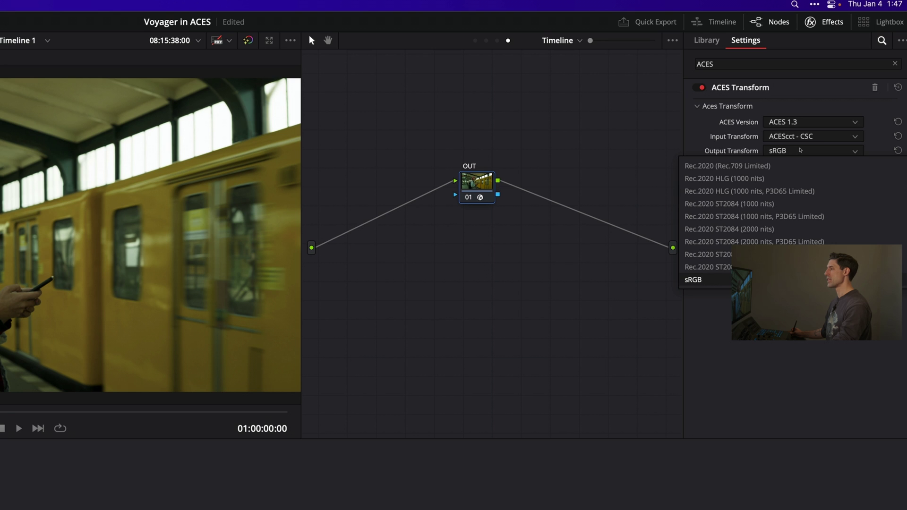
{"action": "scroll", "coordinate": [847, 170], "scroll_direction": "up", "scroll_amount": 3}
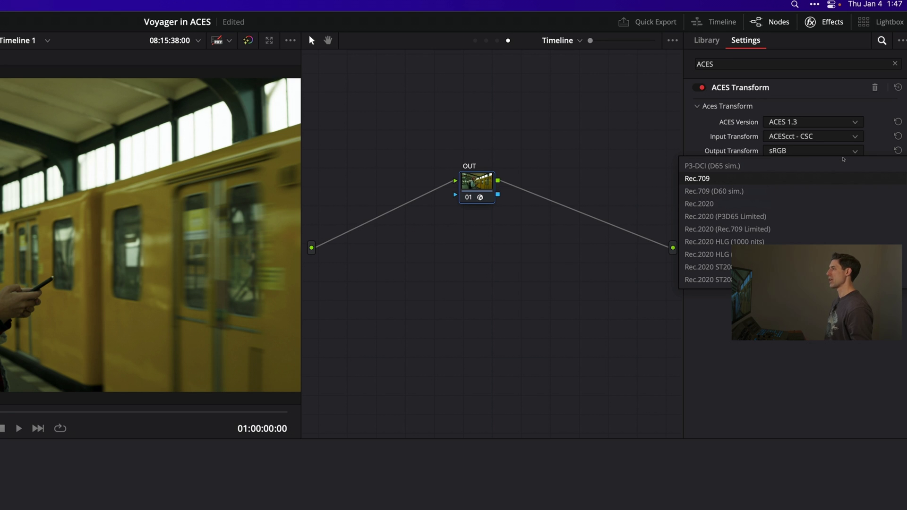
{"action": "left_click", "coordinate": [843, 158]}
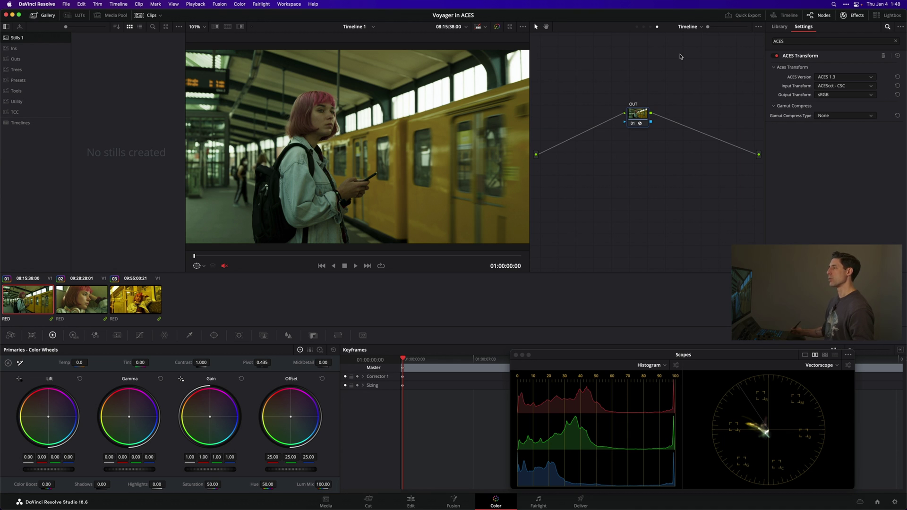
- Insert a new serial node 01 ahead of the ACES OUT node
{"action": "left_click_drag", "start_coordinate": [638, 115], "coordinate": [663, 114]}
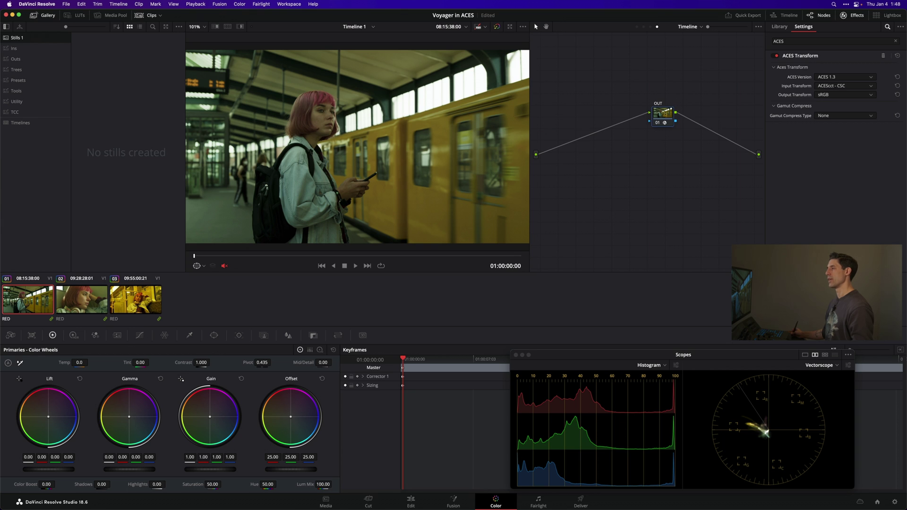
{"action": "left_click_drag", "start_coordinate": [664, 123], "coordinate": [609, 115]}
{"action": "key", "text": "shift+s"}
- Search Effects for 'COLOR' and apply Color Space Transform to node 01
{"action": "left_click", "coordinate": [825, 40]}
{"action": "double_click", "coordinate": [825, 39]}
{"action": "type", "text": "CIKIR"}
{"action": "key", "text": "BackSpace"}
{"action": "key", "text": "BackSpace"}
{"action": "key", "text": "BackSpace"}
{"action": "key", "text": "BackSpace"}
{"action": "type", "text": "OLOR"}
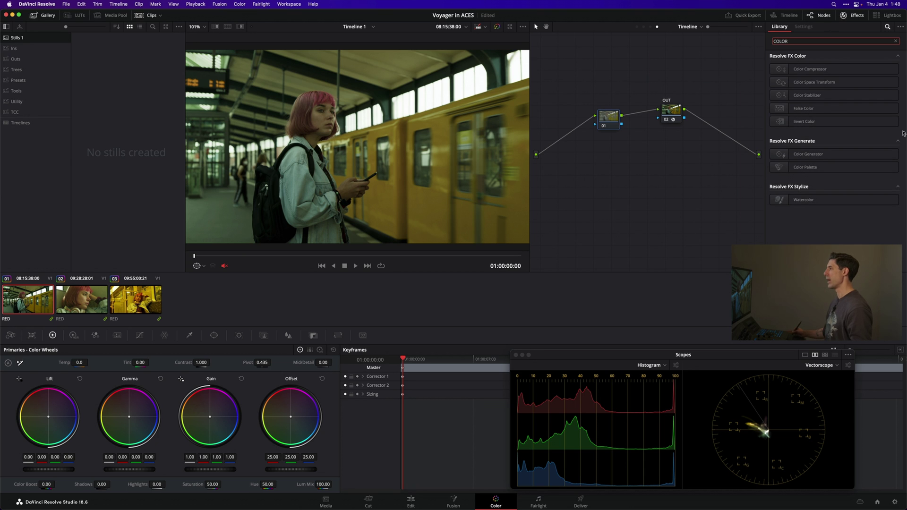
{"action": "left_click_drag", "start_coordinate": [798, 82], "coordinate": [609, 112]}
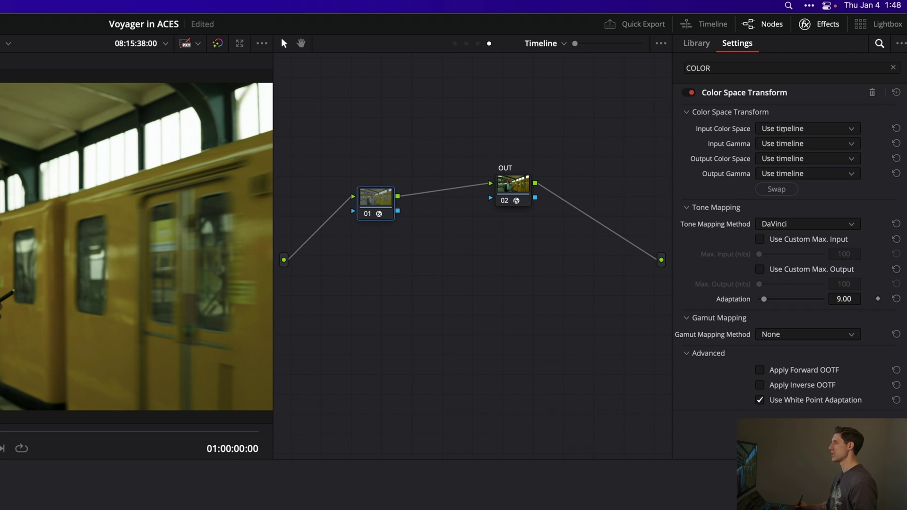
- Set the CST input to ACES (AP1) color space with ACEScct gamma
{"action": "left_click", "coordinate": [845, 77]}
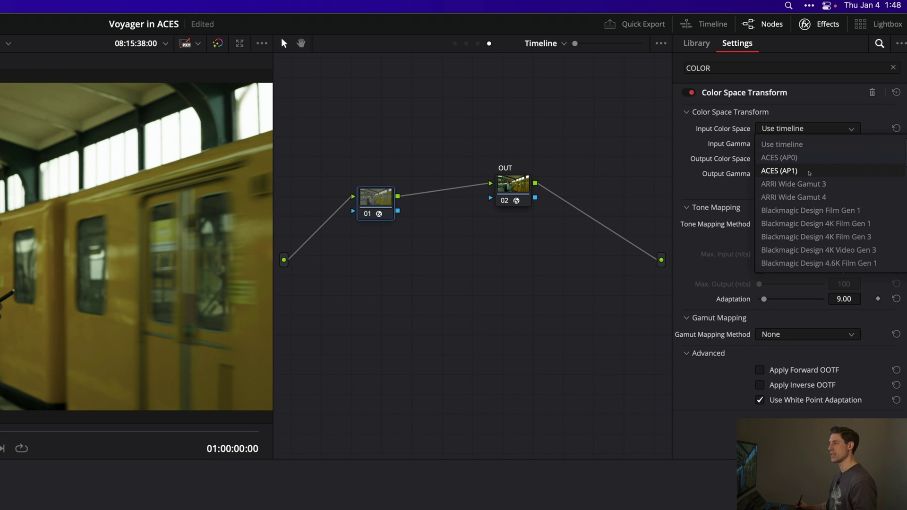
{"action": "left_click", "coordinate": [810, 172]}
{"action": "left_click", "coordinate": [801, 143]}
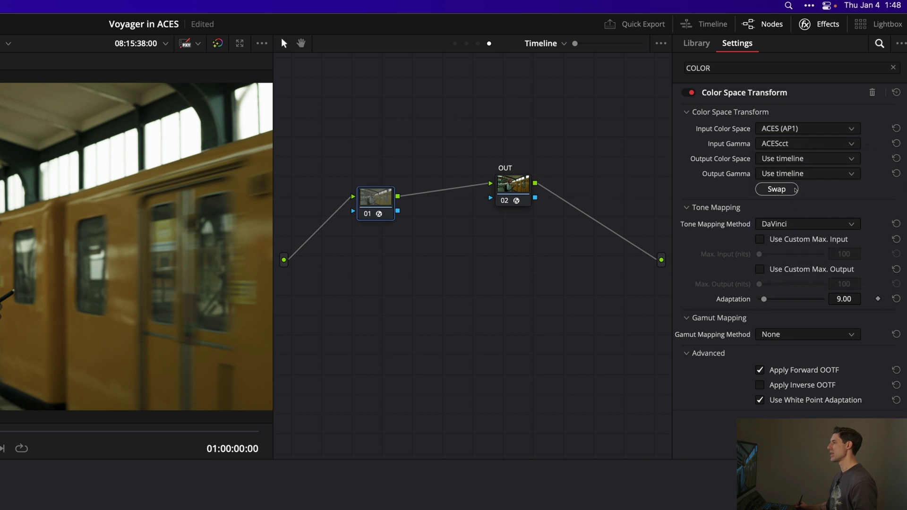
{"action": "left_click", "coordinate": [797, 189]}
- Set the CST output to DaVinci Wide Gamut/DaVinci Intermediate with tone mapping None
{"action": "left_click", "coordinate": [780, 159]}
{"action": "scroll", "coordinate": [803, 245], "scroll_direction": "down", "scroll_amount": 5}
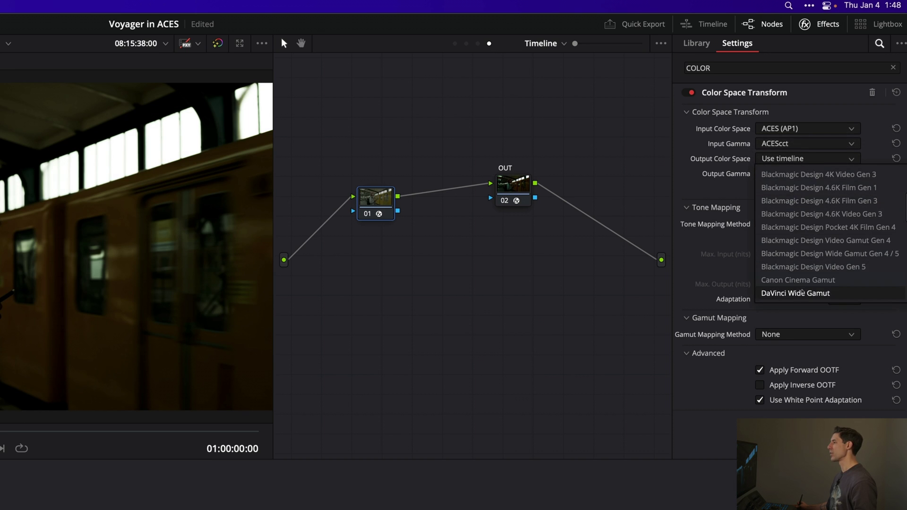
{"action": "left_click", "coordinate": [801, 292]}
{"action": "left_click", "coordinate": [802, 173]}
{"action": "scroll", "coordinate": [802, 259], "scroll_direction": "down", "scroll_amount": 5}
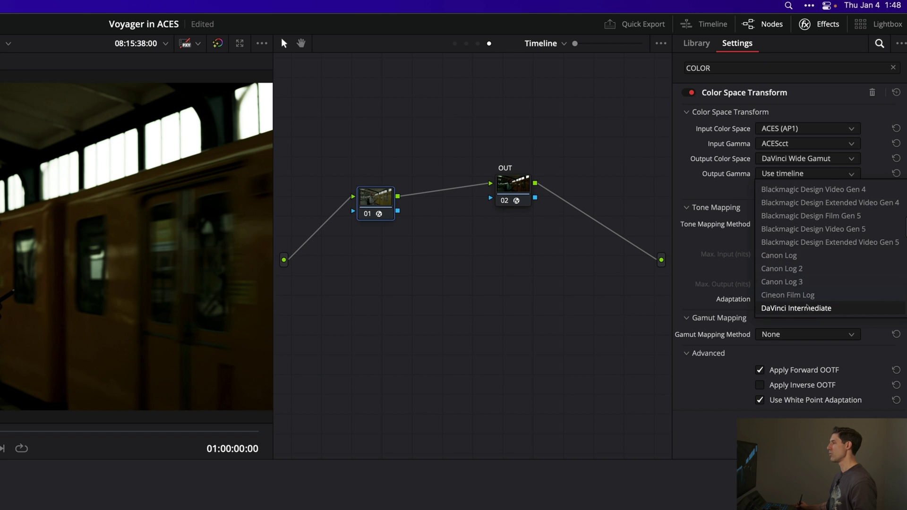
{"action": "left_click", "coordinate": [802, 308]}
{"action": "mouse_move", "coordinate": [378, 203]}
{"action": "left_mouse_down"}
{"action": "mouse_move", "coordinate": [370, 207]}
{"action": "mouse_move", "coordinate": [386, 195]}
{"action": "left_mouse_up"}
{"action": "left_click", "coordinate": [821, 228]}
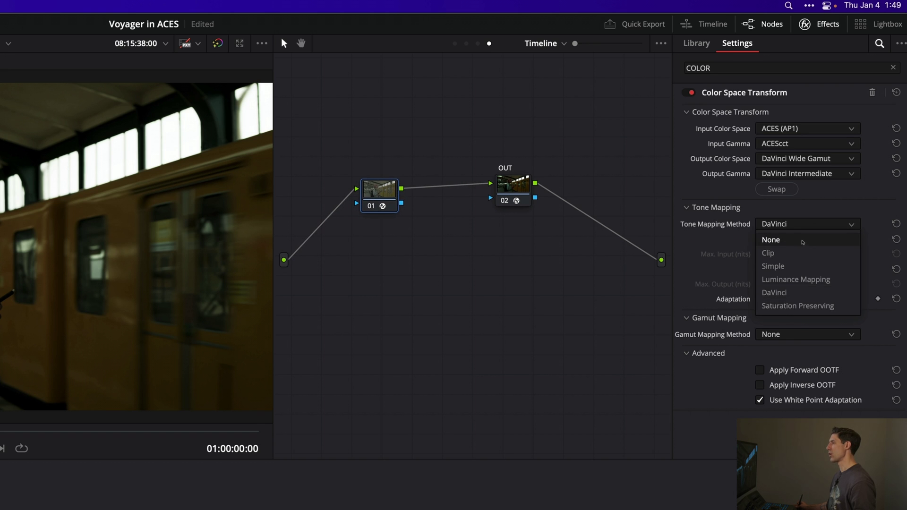
{"action": "left_click", "coordinate": [800, 242]}
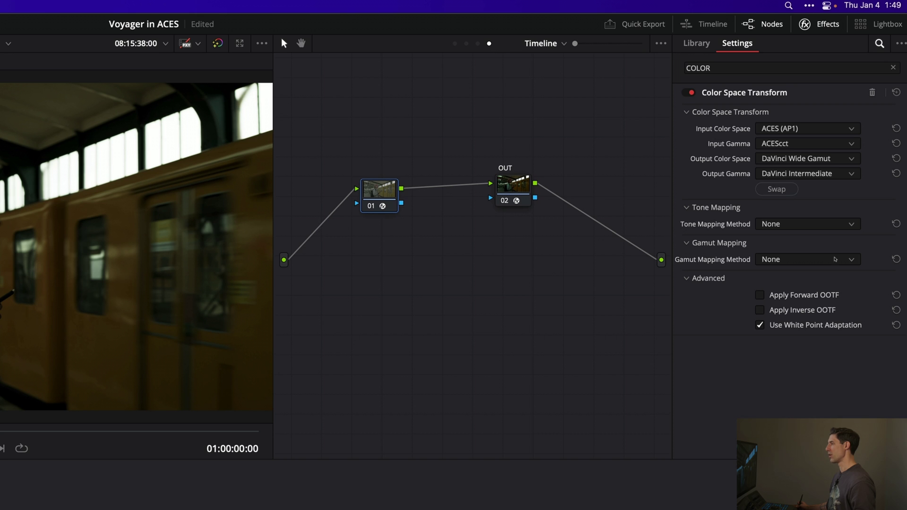
- Label node 01 '->DWG'
{"action": "left_click_drag", "start_coordinate": [374, 194], "coordinate": [361, 194]}
{"action": "right_click", "coordinate": [361, 194]}
{"action": "left_click", "coordinate": [457, 217]}
{"action": "type", "text": "->dwg"}
{"action": "key", "text": "Return"}
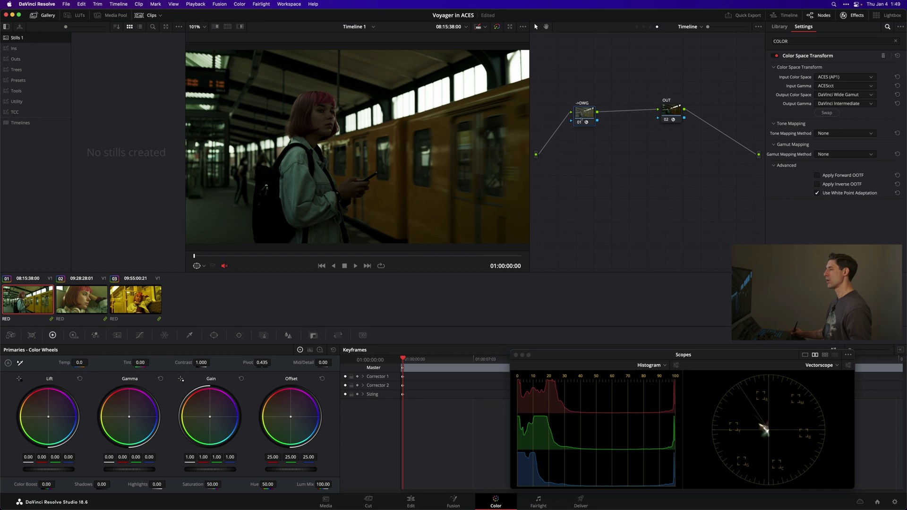
- Add node 02 with a swapped Color Space Transform converting DaVinci Wide Gamut back to ACEScct
{"action": "key", "text": "alt+s"}
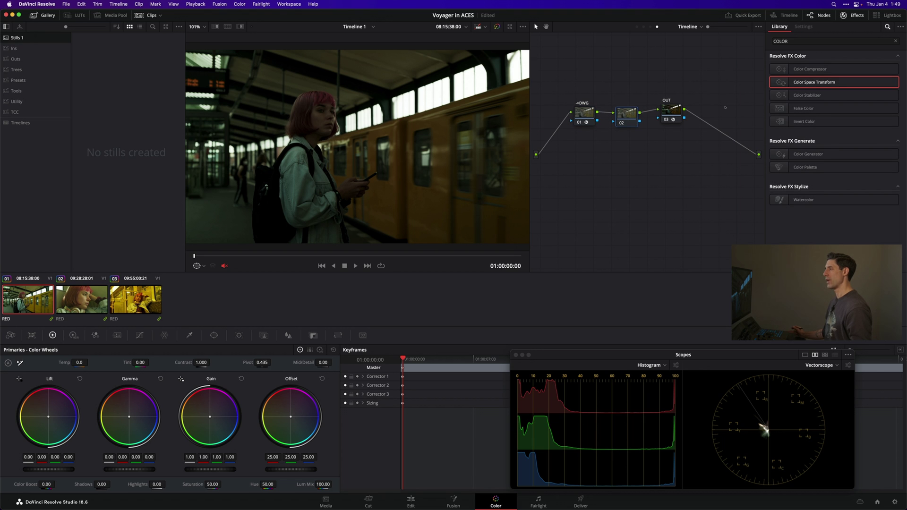
{"action": "left_click_drag", "start_coordinate": [725, 107], "coordinate": [617, 128]}
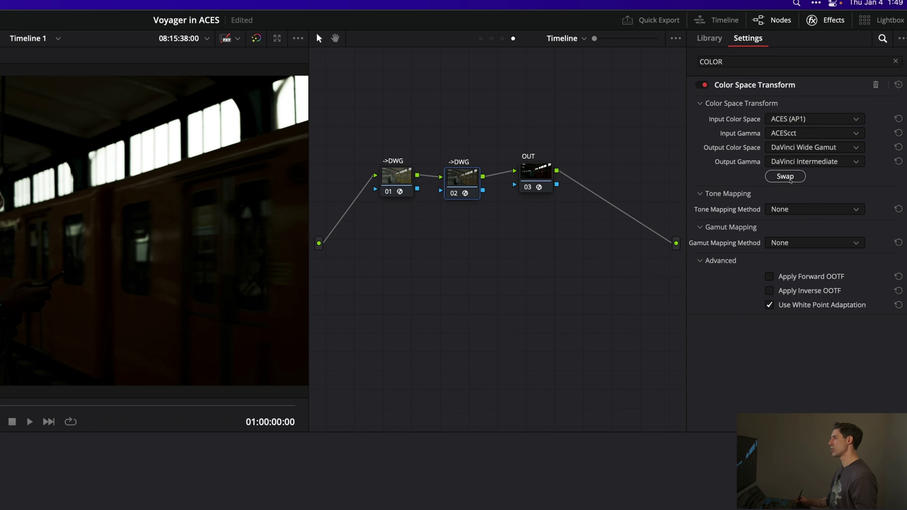
{"action": "left_click", "coordinate": [785, 176]}
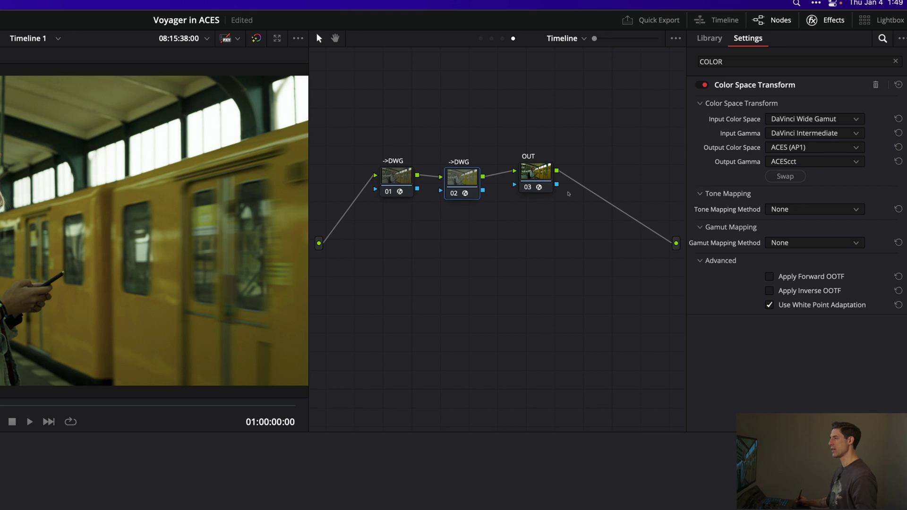
- Toggle the OUT and CST nodes off and on with Ctrl+D to compare the look
{"action": "left_click", "coordinate": [549, 181]}
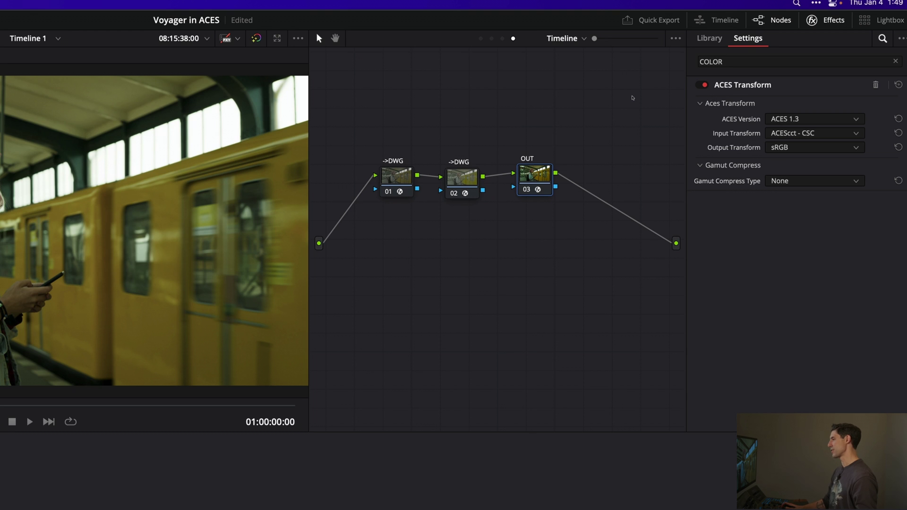
{"action": "key", "text": "ctrl+d"}
{"action": "key", "text": "ctrl+d"}
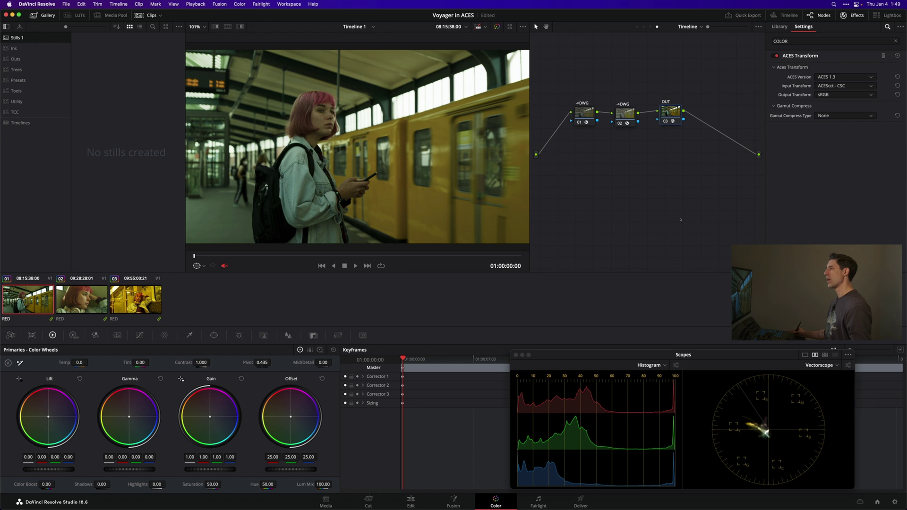
{"action": "left_click", "coordinate": [624, 114]}
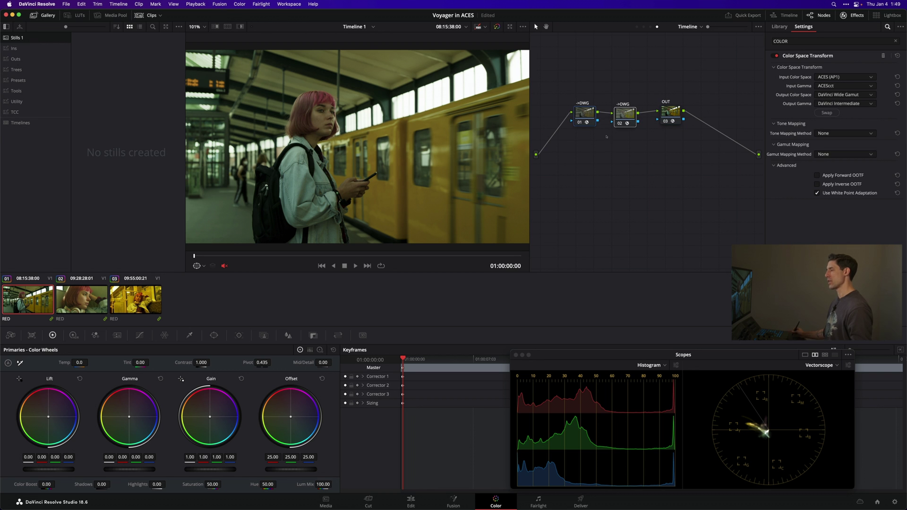
{"action": "key", "text": "ctrl+d"}
{"action": "key", "text": "ctrl+d"}
{"action": "key", "text": "ctrl+d"}
{"action": "key", "text": "ctrl+d"}
{"action": "key", "text": "ctrl+d"}
{"action": "key", "text": "ctrl+d"}
{"action": "key", "text": "ctrl+d"}
{"action": "key", "text": "ctrl+d"}
{"action": "key", "text": "ctrl+d"}
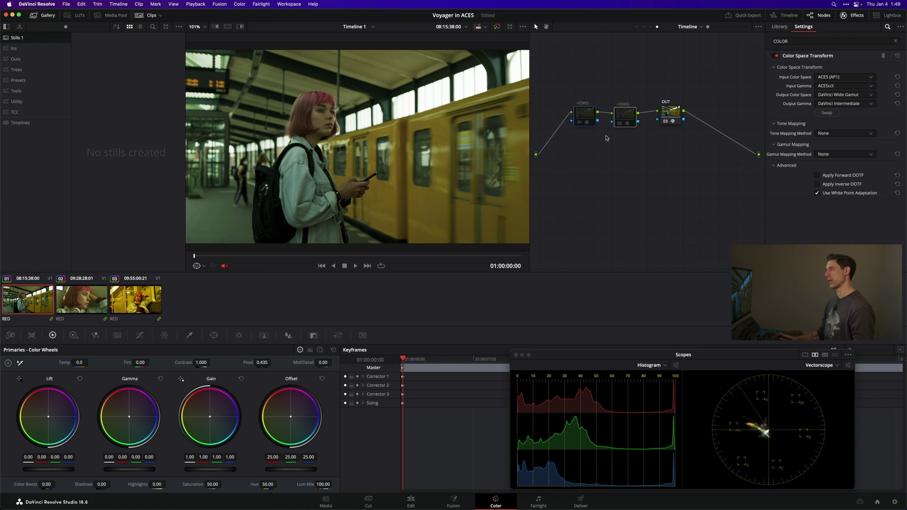
{"action": "key", "text": "ctrl+d"}
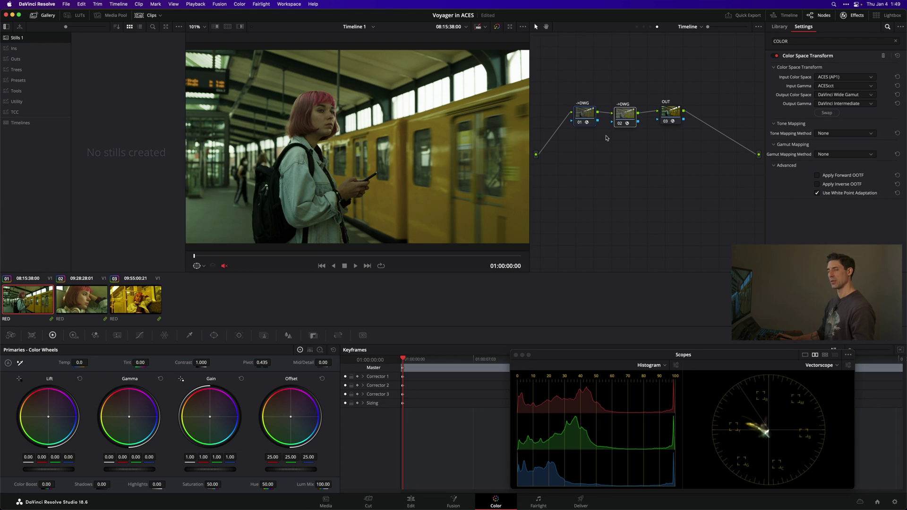
- Start relabelling node 02, clearing its old ->DWG label
{"action": "left_click", "coordinate": [620, 116]}
{"action": "right_click", "coordinate": [624, 113]}
{"action": "left_click", "coordinate": [651, 130]}
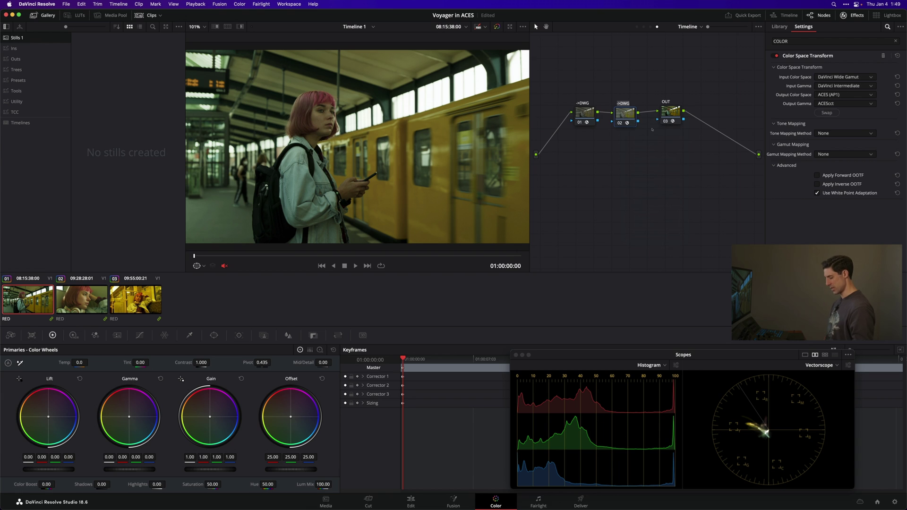
{"action": "key", "text": "BackSpace"}
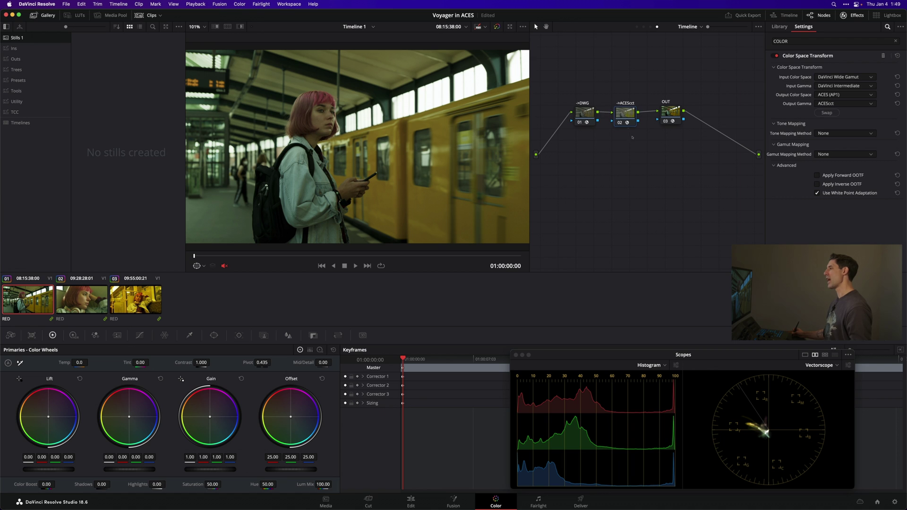
- Add an empty node below the CST chain and open the Voyager folder in the LUT browser
{"action": "key", "text": "shift+s"}
{"action": "left_click_drag", "start_coordinate": [619, 135], "coordinate": [616, 197]}
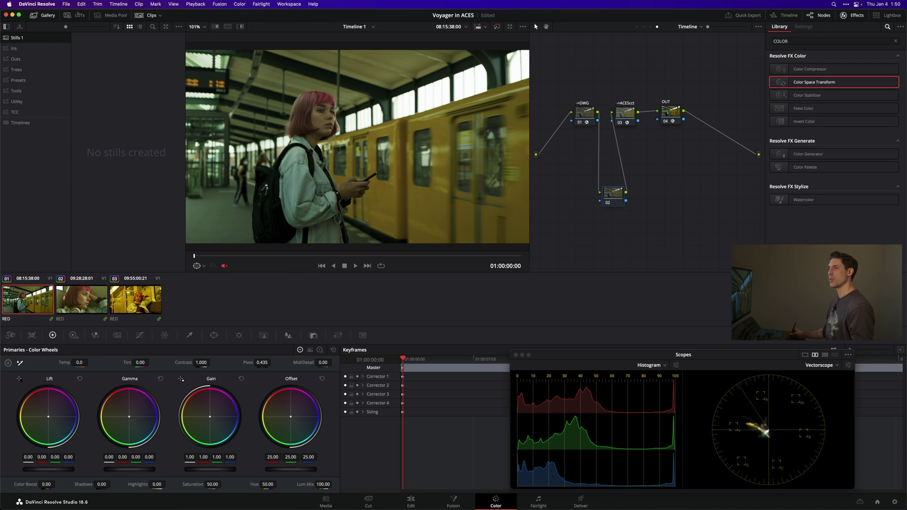
{"action": "left_click", "coordinate": [79, 15]}
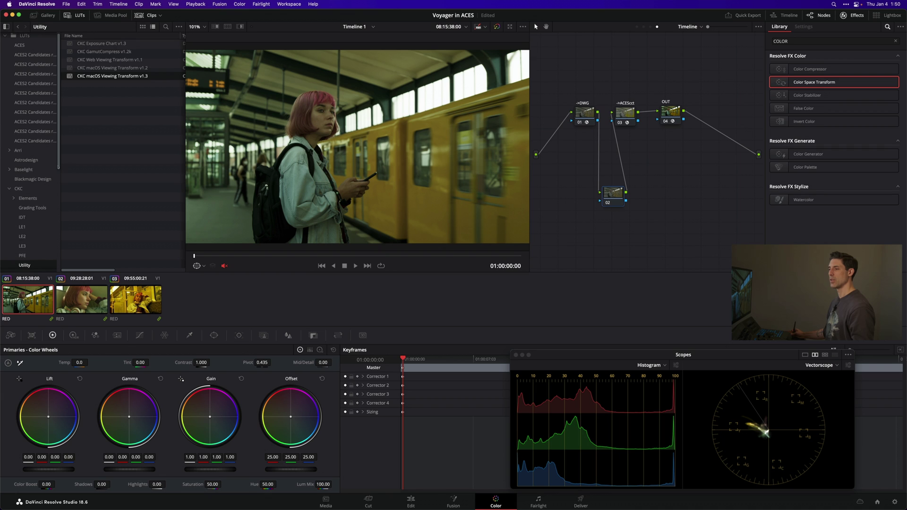
{"action": "scroll", "coordinate": [46, 204], "scroll_direction": "down", "scroll_amount": 3}
{"action": "left_click", "coordinate": [46, 206]}
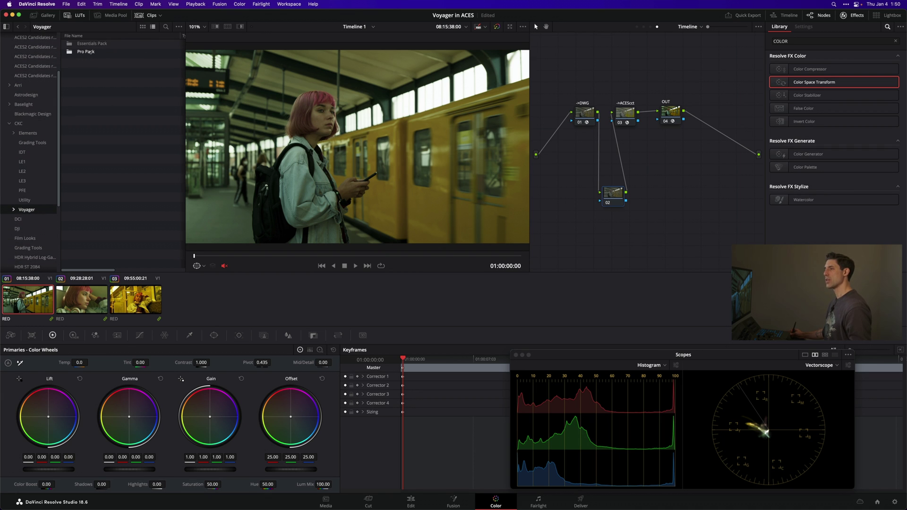
- Navigate to Voyager > Pro Pack > 1 Tone > 1 Foundation in the LUT browser
{"action": "double_click", "coordinate": [89, 53]}
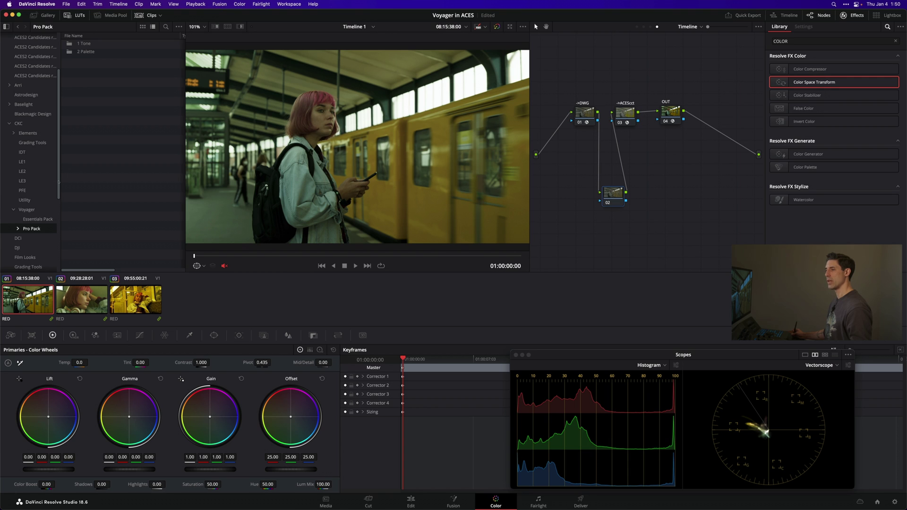
{"action": "left_click", "coordinate": [17, 228]}
{"action": "scroll", "coordinate": [43, 201], "scroll_direction": "down", "scroll_amount": 2}
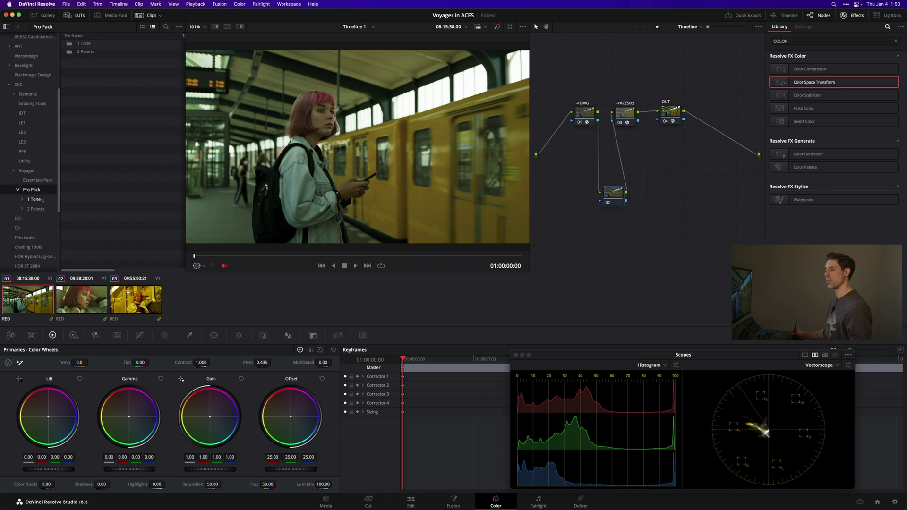
{"action": "left_click", "coordinate": [32, 200]}
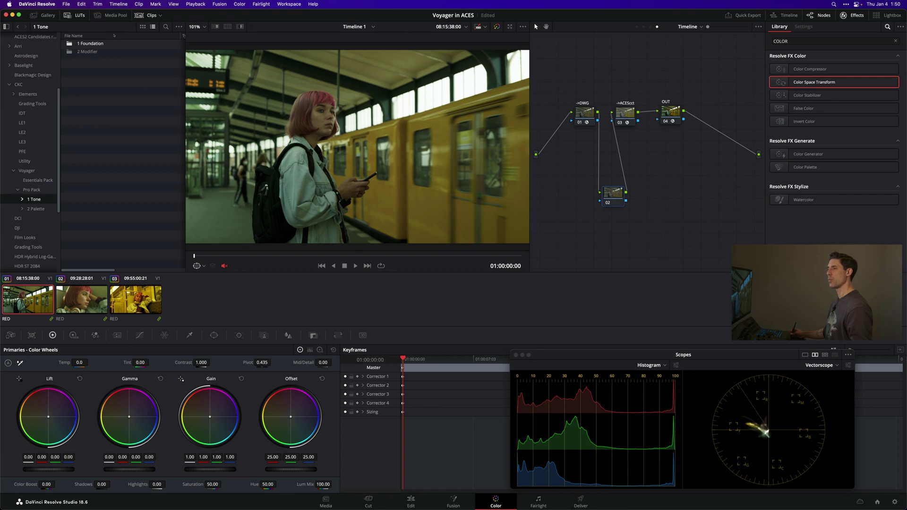
{"action": "double_click", "coordinate": [104, 45]}
- Audition Cygnus, Maia, Orion and Vela on node 02, settling on Orion
{"action": "left_click", "coordinate": [100, 58]}
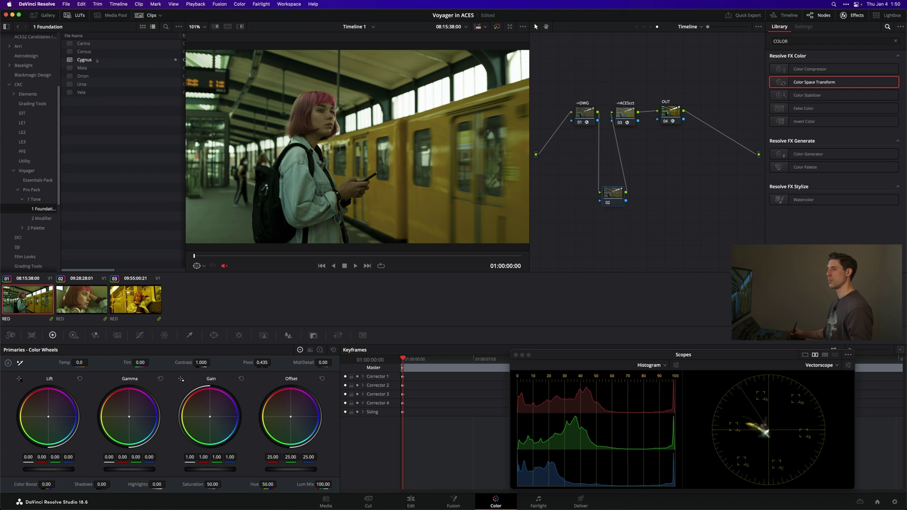
{"action": "double_click", "coordinate": [95, 59]}
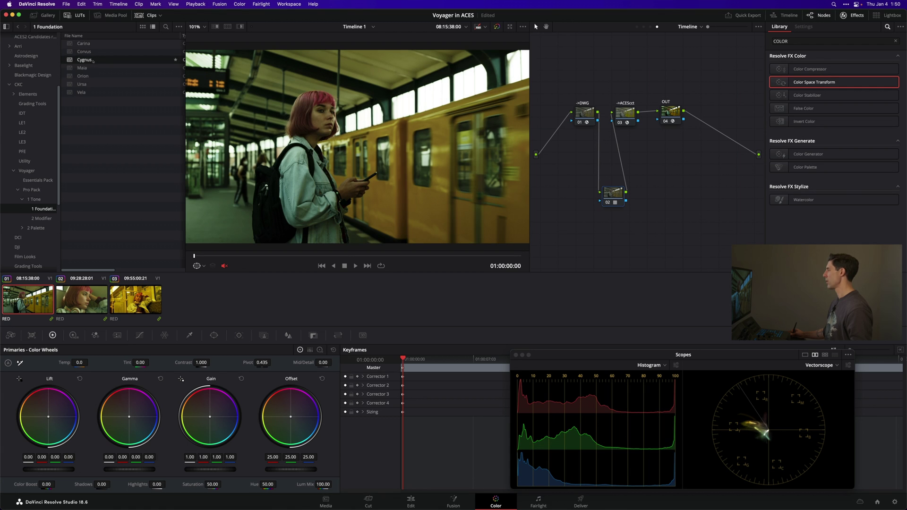
{"action": "double_click", "coordinate": [92, 68]}
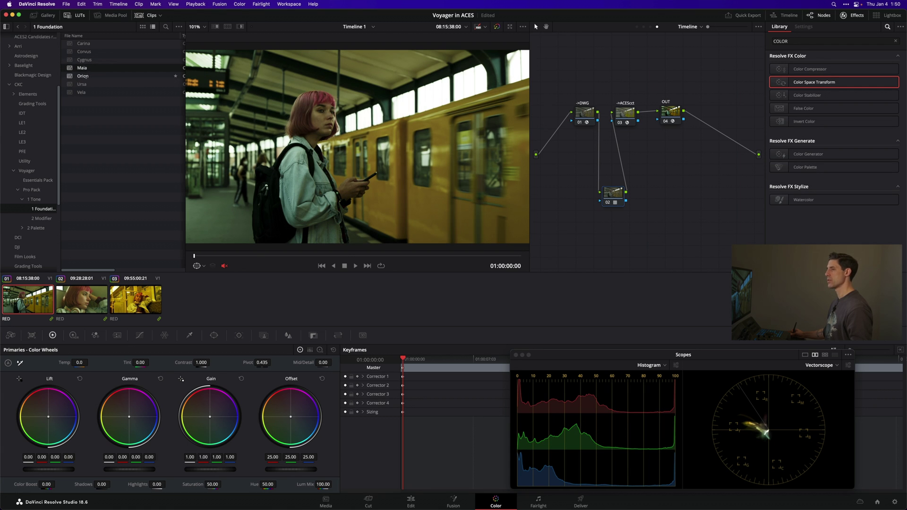
{"action": "double_click", "coordinate": [84, 76]}
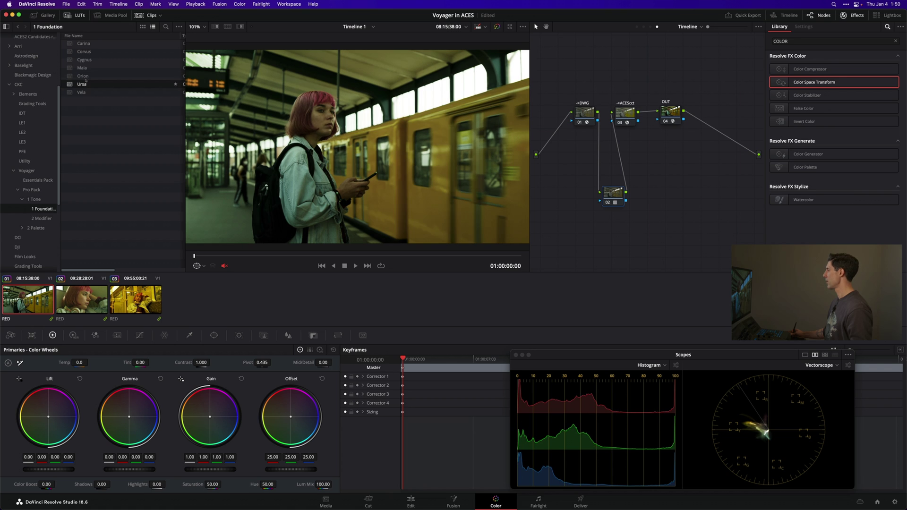
{"action": "double_click", "coordinate": [93, 77]}
{"action": "double_click", "coordinate": [85, 92]}
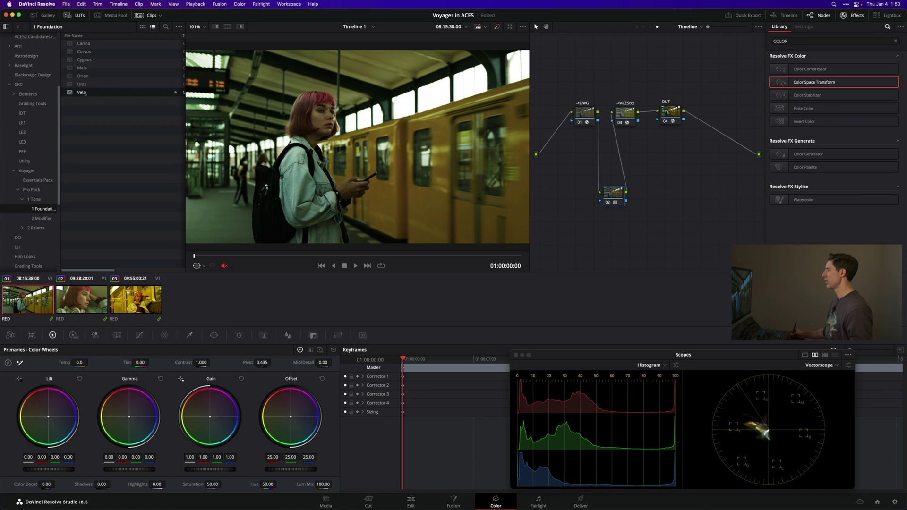
{"action": "double_click", "coordinate": [83, 76]}
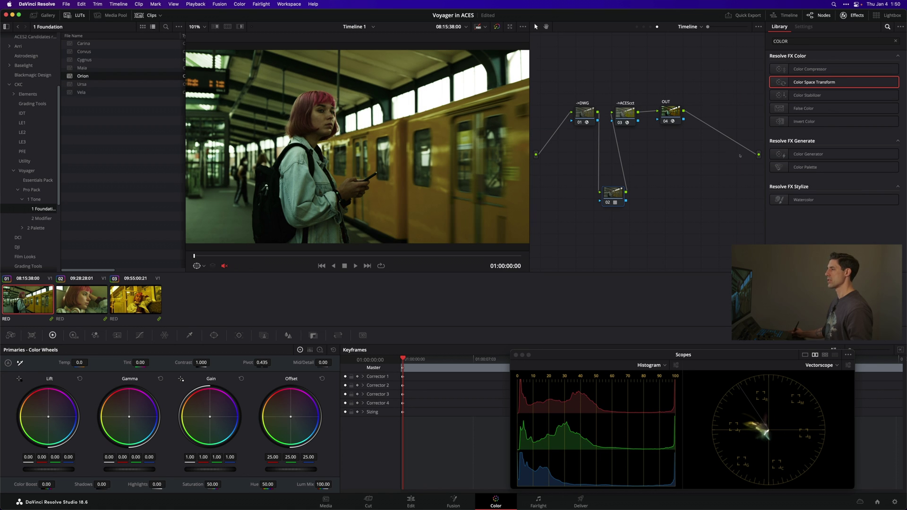
- Add node 03 beside the Orion node and open the 2 Modifier LUT folder
{"action": "key", "text": "alt+s"}
{"action": "mouse_move", "coordinate": [613, 194]}
{"action": "left_mouse_down"}
{"action": "mouse_move", "coordinate": [600, 196]}
{"action": "mouse_move", "coordinate": [607, 193]}
{"action": "left_mouse_up"}
{"action": "left_click", "coordinate": [41, 218]}
- Audition Solaris, Vega, Electra and Alcor on node 03, then reselect Solaris
{"action": "left_click", "coordinate": [90, 68]}
{"action": "double_click", "coordinate": [91, 68]}
{"action": "double_click", "coordinate": [87, 76]}
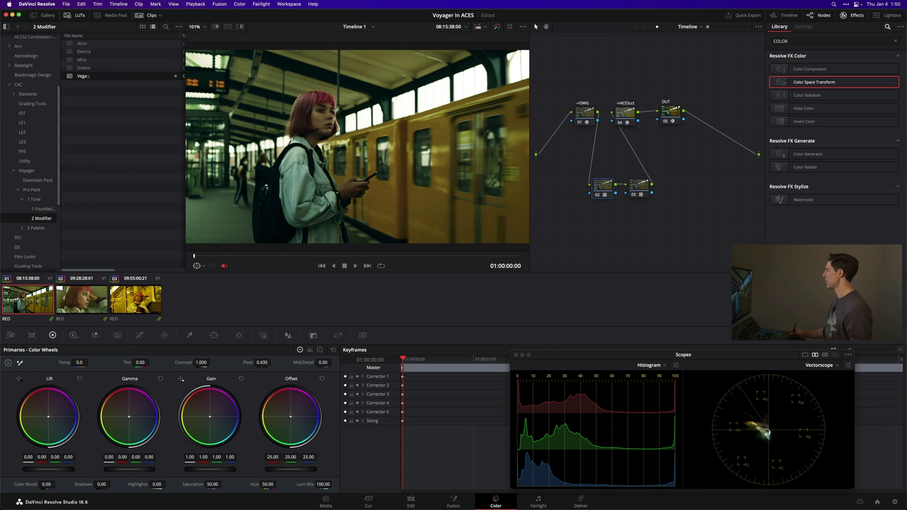
{"action": "double_click", "coordinate": [90, 51]}
{"action": "double_click", "coordinate": [92, 44]}
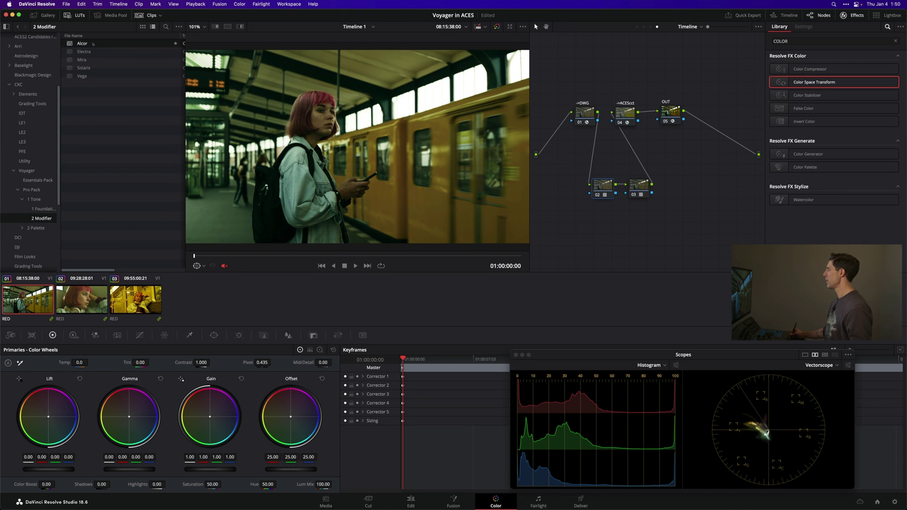
{"action": "left_click", "coordinate": [89, 67]}
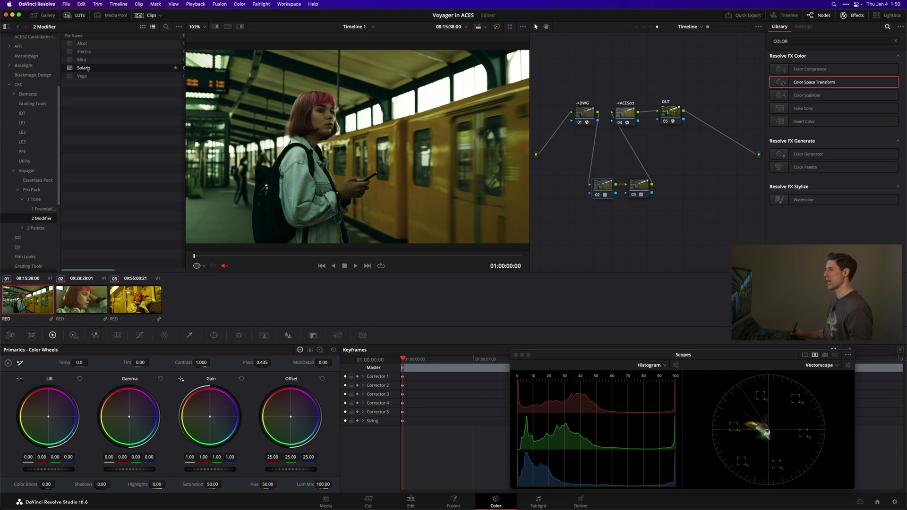
- Add another node and apply the Mars LUT from 2 Palette > 1 Foundation
{"action": "key", "text": "shift+s"}
{"action": "left_click", "coordinate": [36, 229]}
{"action": "double_click", "coordinate": [34, 228]}
{"action": "left_click", "coordinate": [45, 238]}
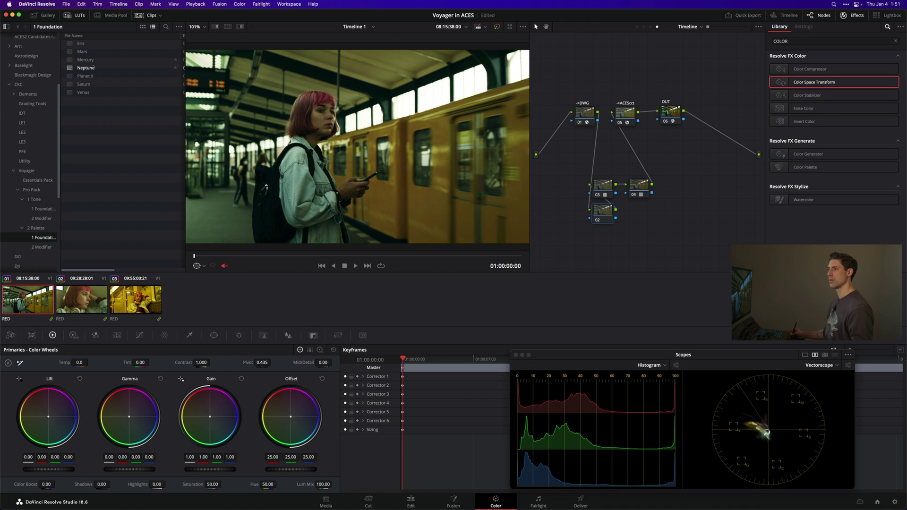
{"action": "double_click", "coordinate": [102, 52]}
- Bypass node 02 to compare, line the LUT nodes into one row, and insert a corrector node ahead
{"action": "key", "text": "ctrl+d"}
{"action": "key", "text": "ctrl+d"}
{"action": "key", "text": "ctrl+d"}
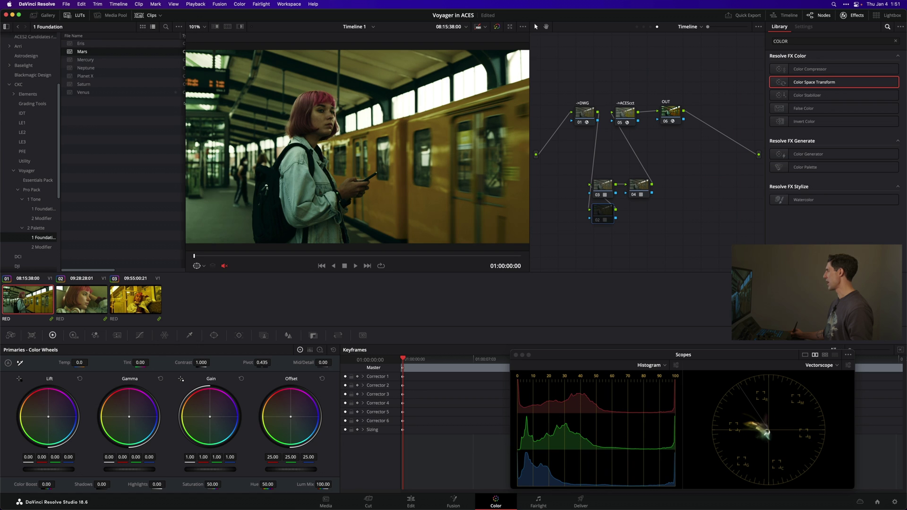
{"action": "key", "text": "ctrl+d"}
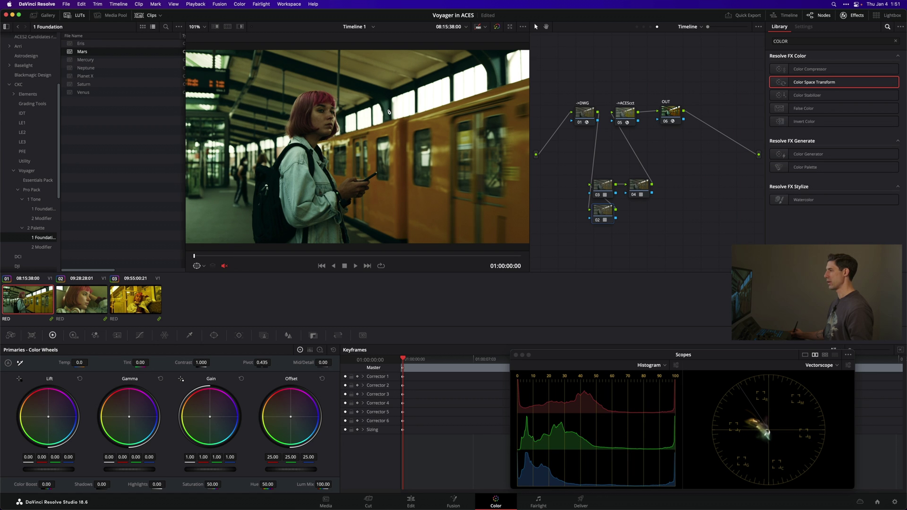
{"action": "left_click_drag", "start_coordinate": [639, 185], "coordinate": [685, 185]}
{"action": "left_click_drag", "start_coordinate": [602, 185], "coordinate": [655, 185]}
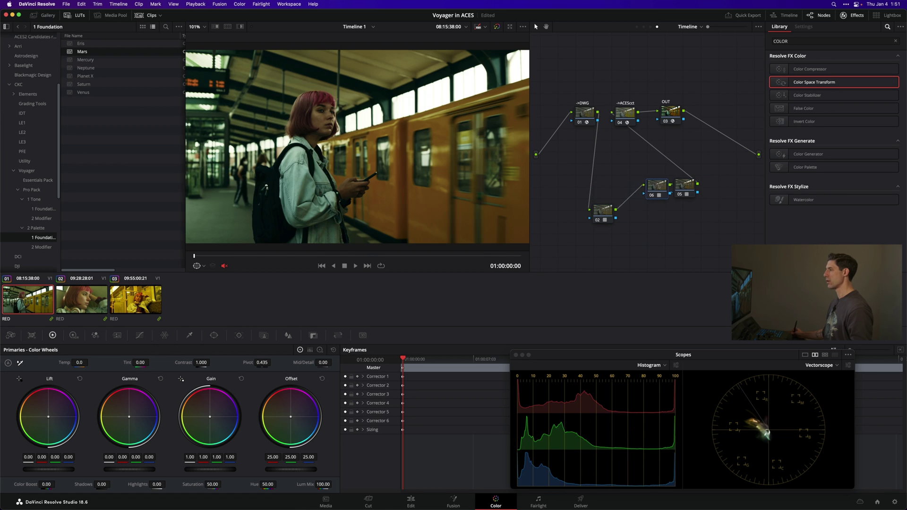
{"action": "left_click_drag", "start_coordinate": [602, 210], "coordinate": [620, 186]}
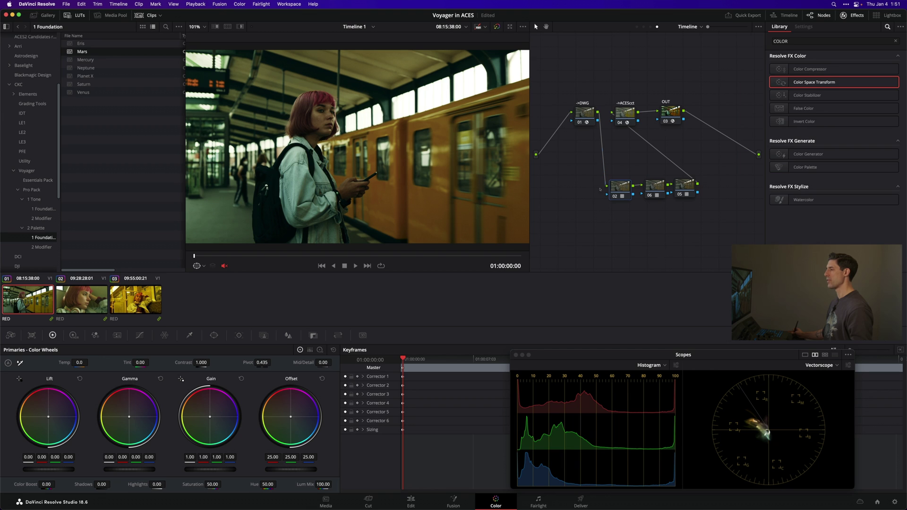
{"action": "key", "text": "shift+s"}
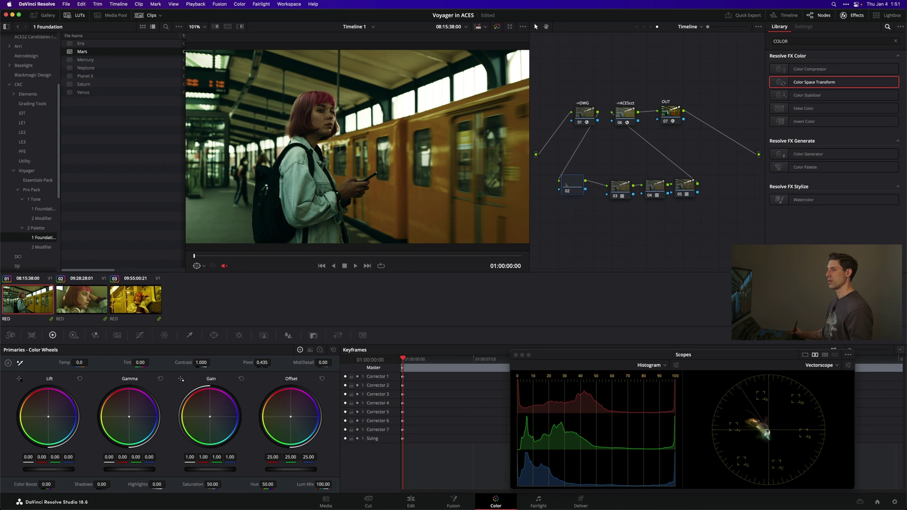
- Open the Voyager Pro Pack 2 Palette › 2 Modifier LUT folder to list Hyperion, Janus, Kari, Luna and Ophelia
{"action": "left_click", "coordinate": [44, 247]}
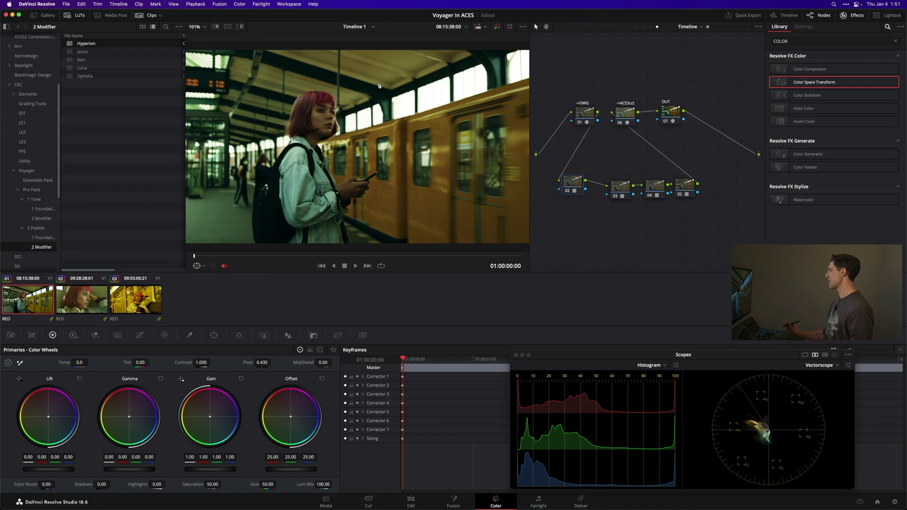
- Set the Hyperion node 02's Key Output Gain to 0.500 to halve its effect
{"action": "left_click", "coordinate": [313, 335]}
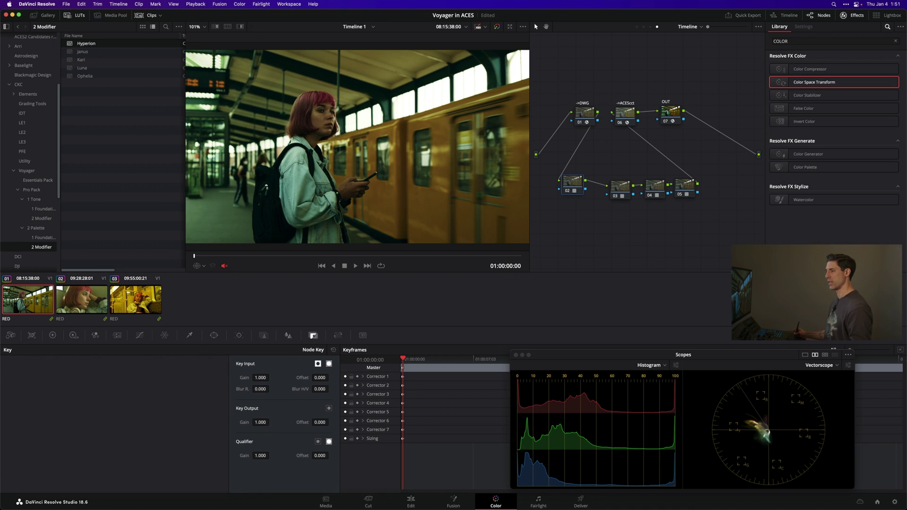
{"action": "left_click", "coordinate": [267, 422]}
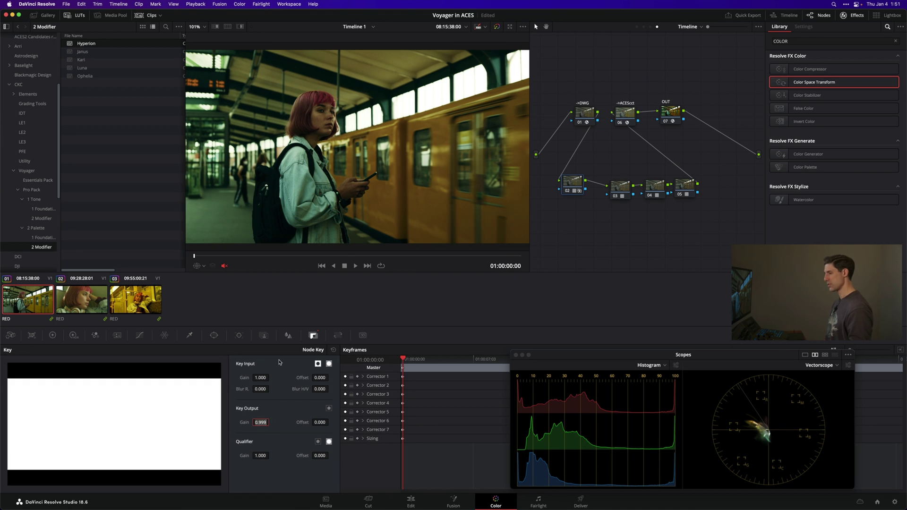
{"action": "key", "text": "BackSpace"}
{"action": "key", "text": "Return"}
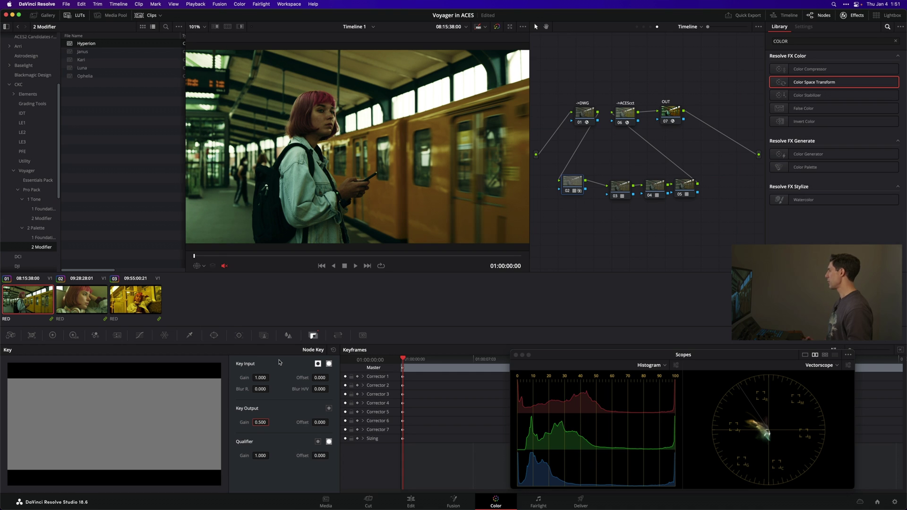
- Align node 02 with the LUT row, then toggle nodes 02–05 off and on to compare
{"action": "left_click_drag", "start_coordinate": [574, 186], "coordinate": [588, 189]}
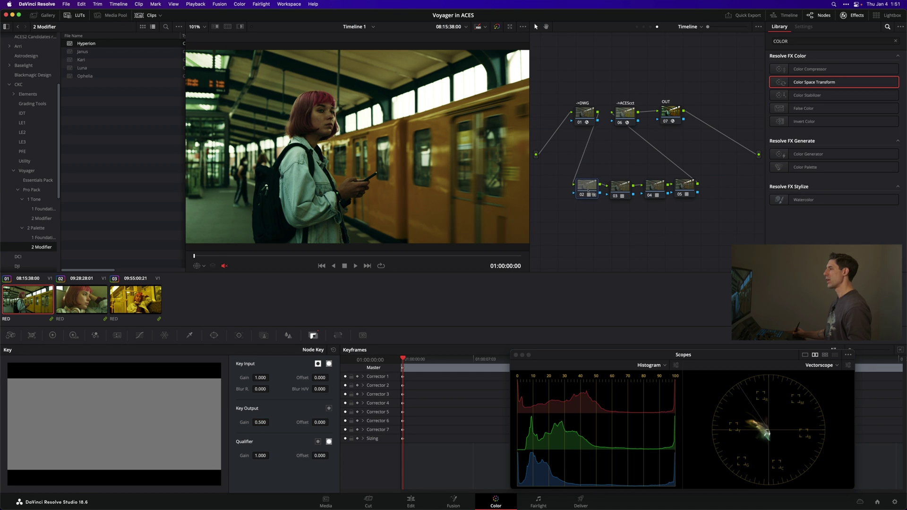
{"action": "left_click_drag", "start_coordinate": [721, 212], "coordinate": [565, 177]}
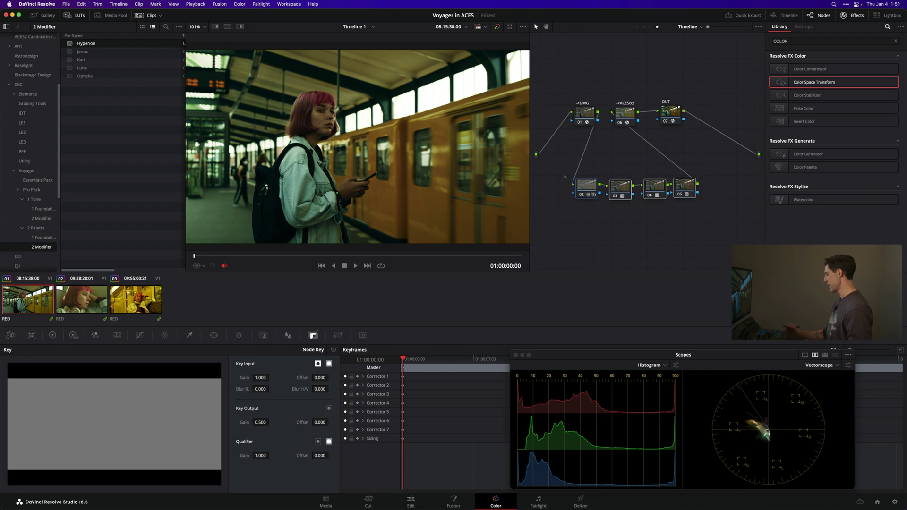
{"action": "key", "text": "ctrl+d"}
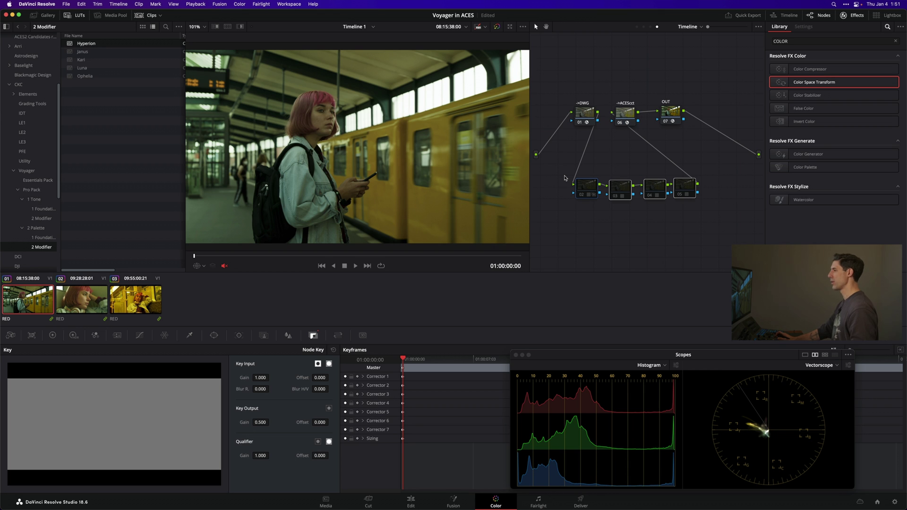
{"action": "key", "text": "ctrl+d"}
{"action": "key", "text": "ctrl+d"}
{"action": "key", "text": "ctrl+d"}
- On clip 02, bypass and restore nodes 02–05 to compare the LUT stack
{"action": "key", "text": "Down"}
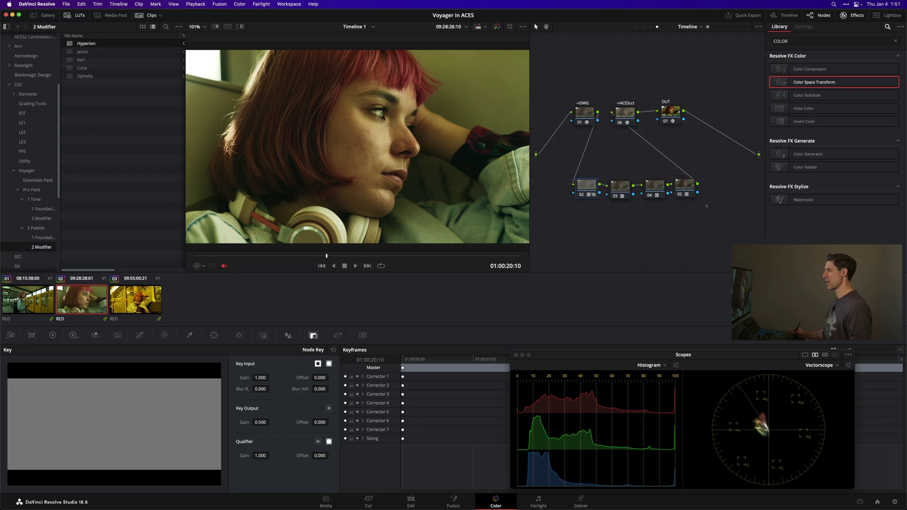
{"action": "left_click_drag", "start_coordinate": [723, 213], "coordinate": [551, 174]}
{"action": "key", "text": "ctrl+d"}
{"action": "key", "text": "ctrl+d"}
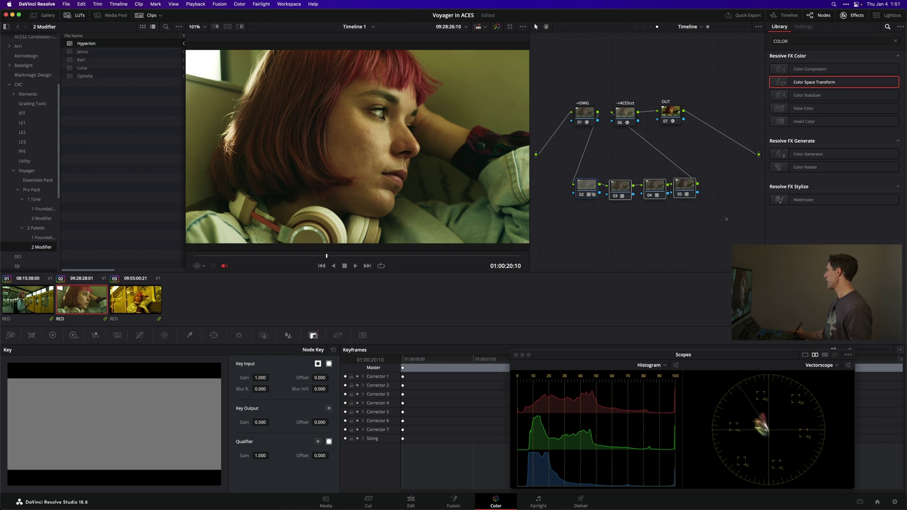
{"action": "key", "text": "ctrl+d"}
{"action": "key", "text": "ctrl+d"}
{"action": "key", "text": "ctrl+d"}
{"action": "key", "text": "ctrl+d"}
{"action": "left_click_drag", "start_coordinate": [721, 219], "coordinate": [550, 175]}
{"action": "key", "text": "ctrl+d"}
{"action": "key", "text": "ctrl+d"}
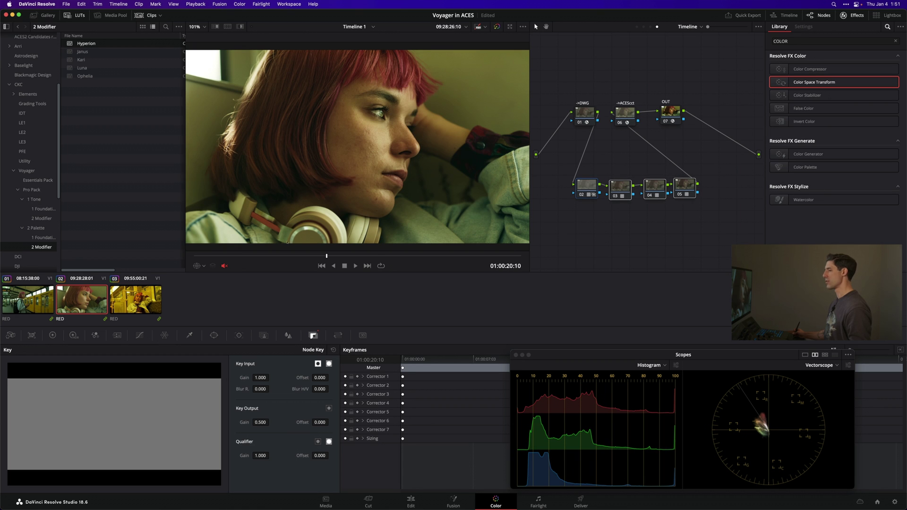
- Move to clip 03, the subway shot, and toggle nodes 02–05 to compare its look
{"action": "key", "text": "Down"}
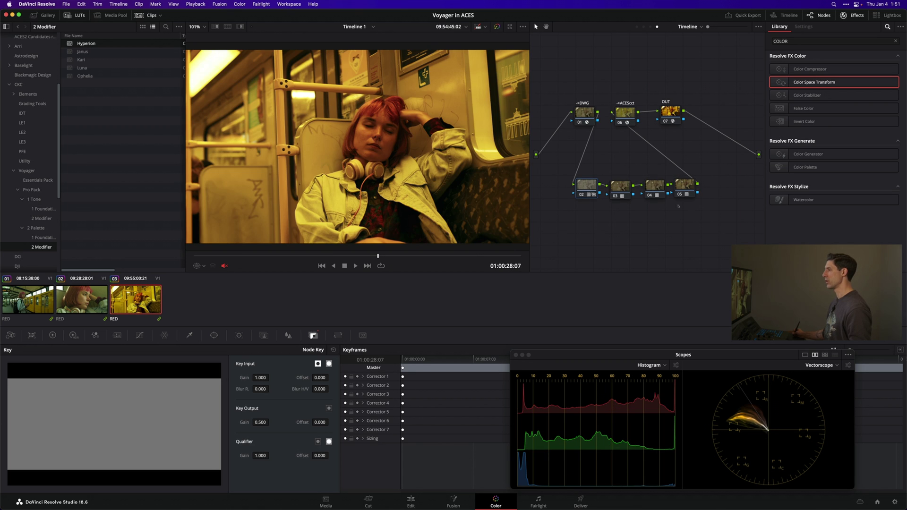
{"action": "left_click_drag", "start_coordinate": [671, 204], "coordinate": [551, 177]}
{"action": "key", "text": "ctrl+d"}
{"action": "key", "text": "ctrl+d"}
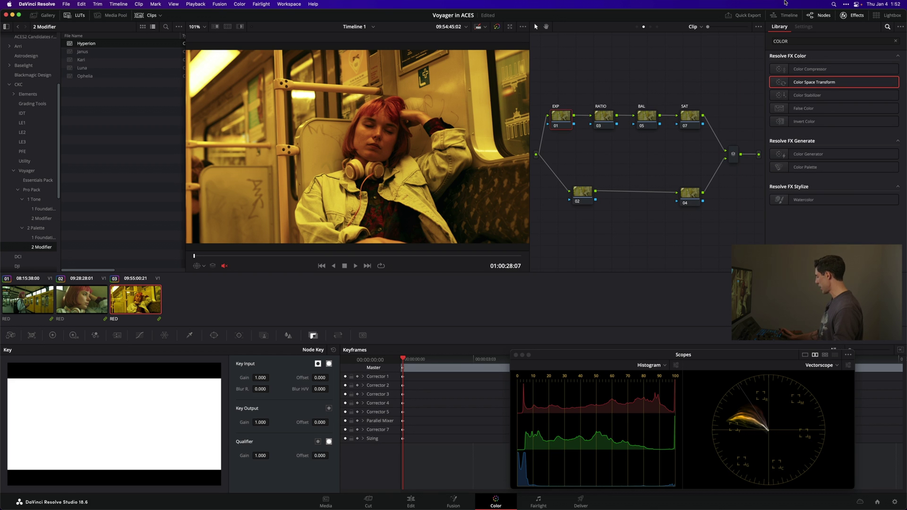
- Balance clip 03's yellow cast in its BAL node, then toggle clip 02's BAL node to compare
{"action": "key", "text": "shift+apostrophe"}
{"action": "key", "text": "shift+apostrophe"}
{"action": "key", "text": "shift+apostrophe"}
{"action": "key", "text": "shift+apostrophe"}
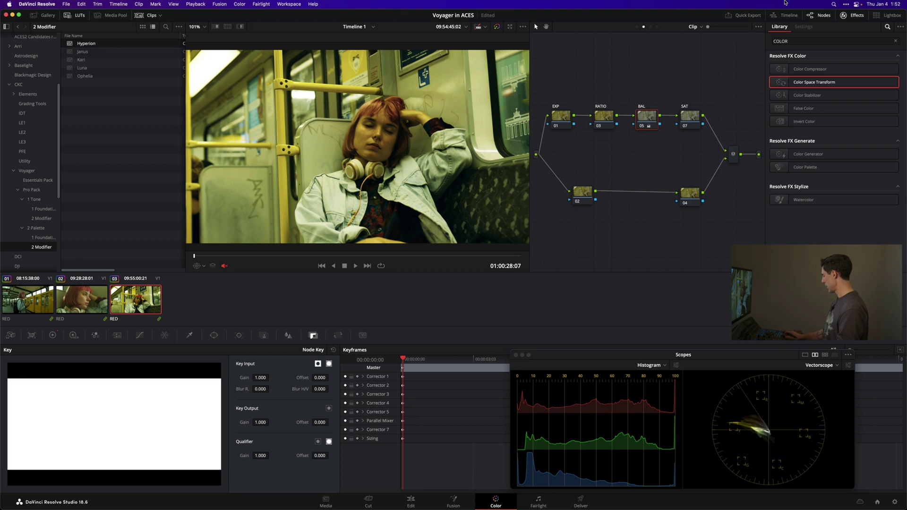
{"action": "key", "text": "Up"}
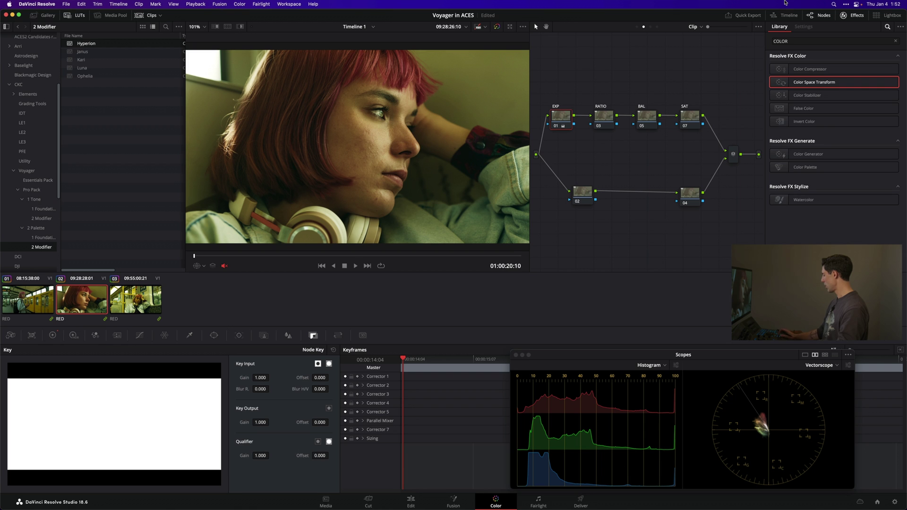
{"action": "key", "text": "alt+shift+apostrophe"}
{"action": "key", "text": "alt+shift+apostrophe"}
{"action": "key", "text": "alt+shift+apostrophe"}
{"action": "key", "text": "alt+shift+apostrophe"}
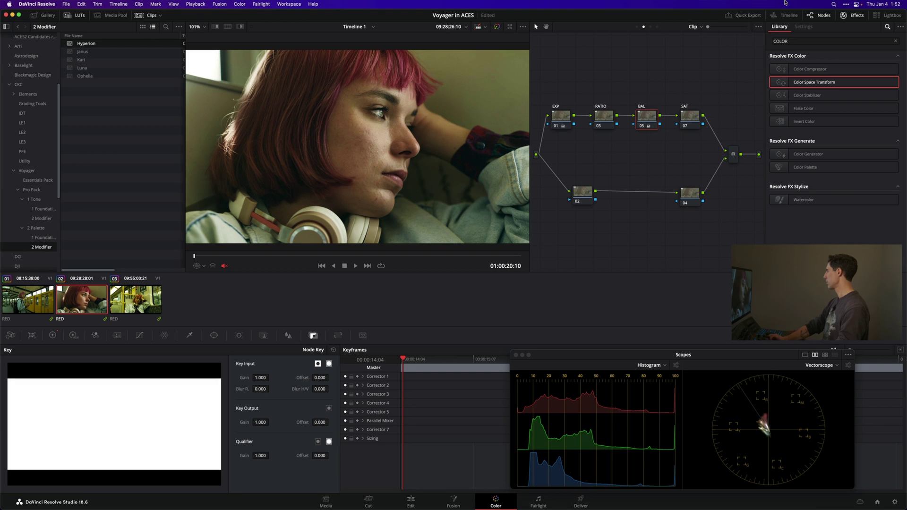
{"action": "key", "text": "ctrl+d"}
{"action": "key", "text": "ctrl+d"}
{"action": "key", "text": "ctrl+d"}
{"action": "key", "text": "ctrl+d"}
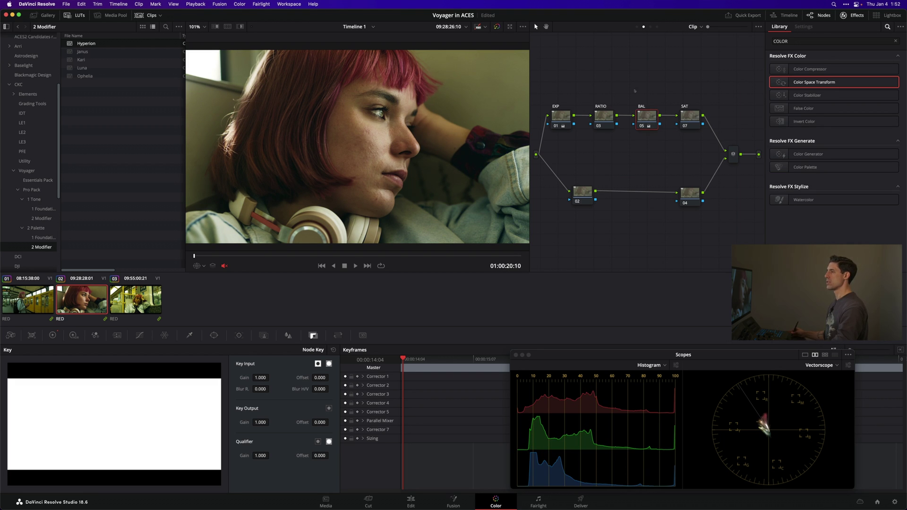
- Switch the node editor to Timeline, showing ->DWG, the LUT row, ->ACEScct and OUT, and select the bottom-row nodes
{"action": "left_click", "coordinate": [662, 31]}
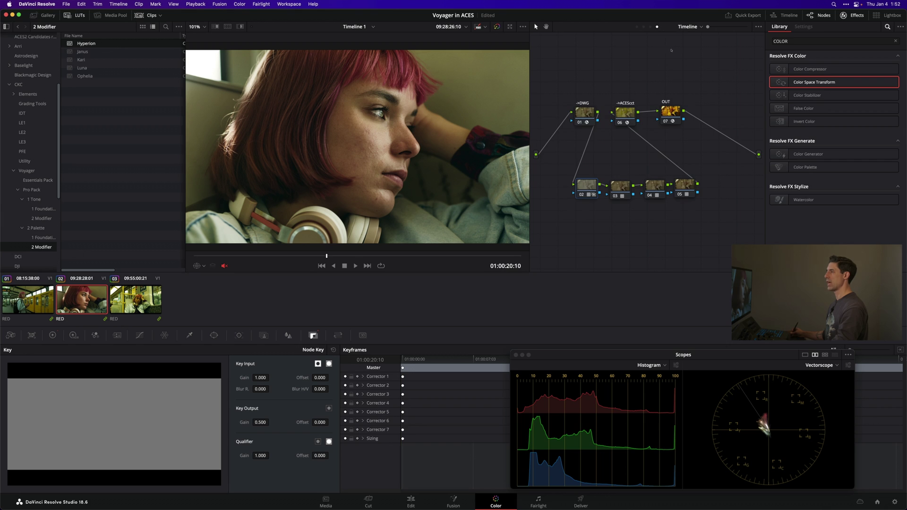
{"action": "left_click_drag", "start_coordinate": [566, 194], "coordinate": [567, 194]}
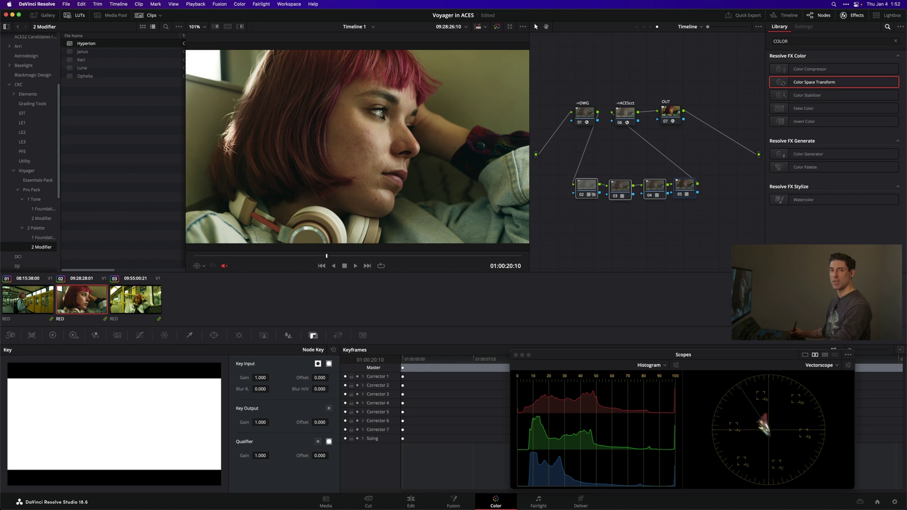
{"action": "left_click_drag", "start_coordinate": [715, 212], "coordinate": [571, 180]}
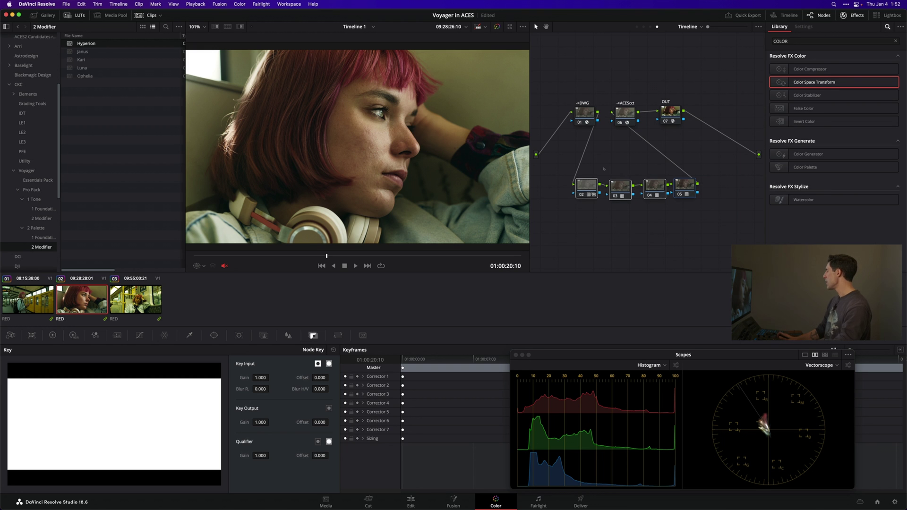